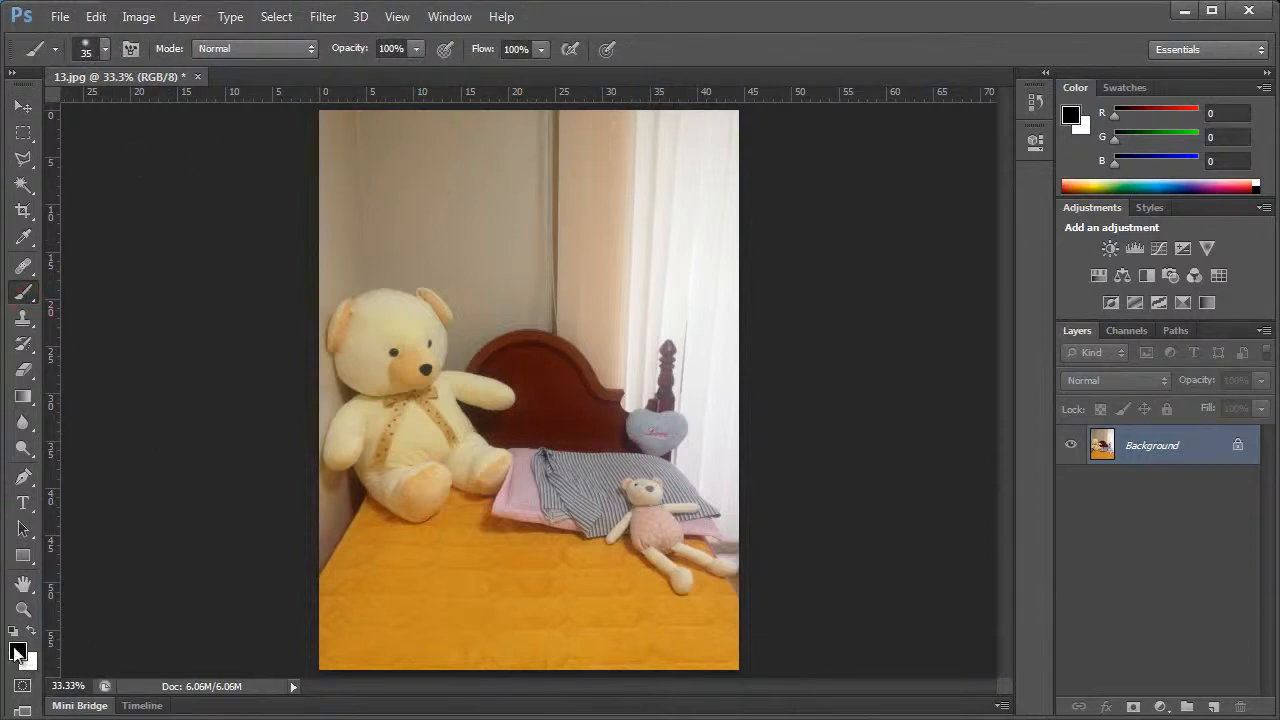
- Set the foreground colour to yellow, RGB 231, 209, 27 (#e7d11b)
left_click(18, 652)
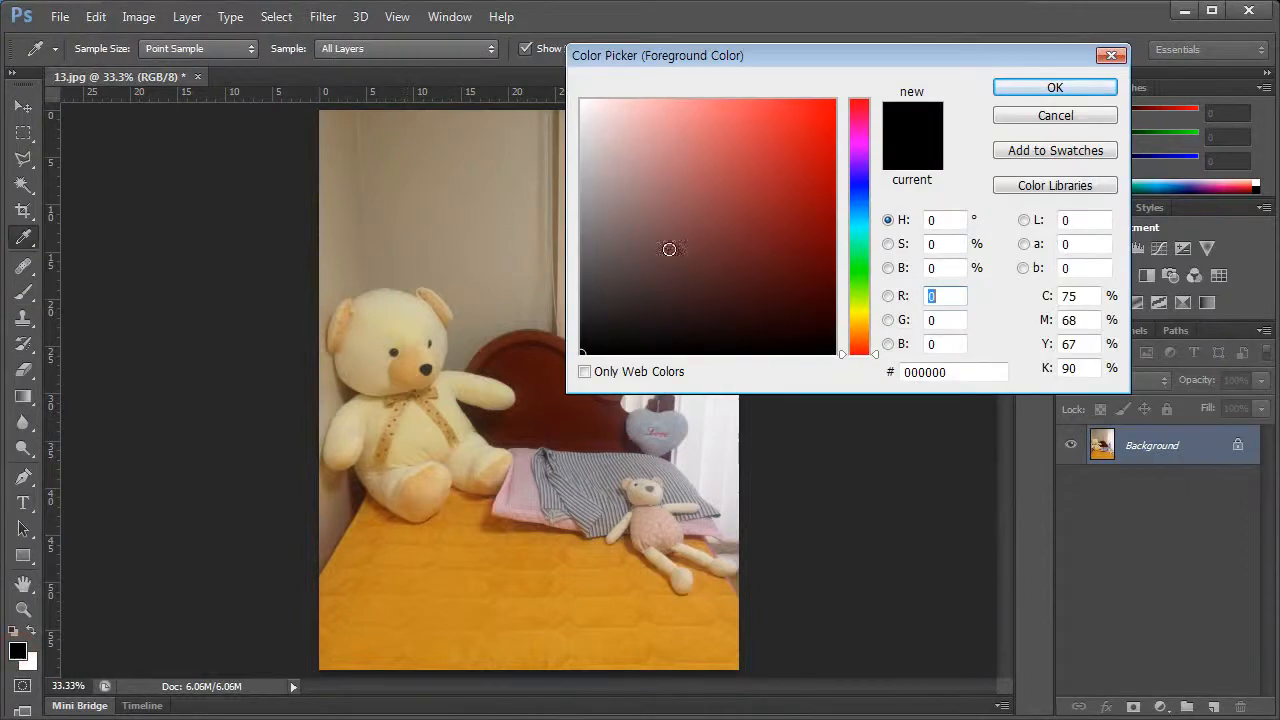
left_click(858, 316)
left_click(769, 223)
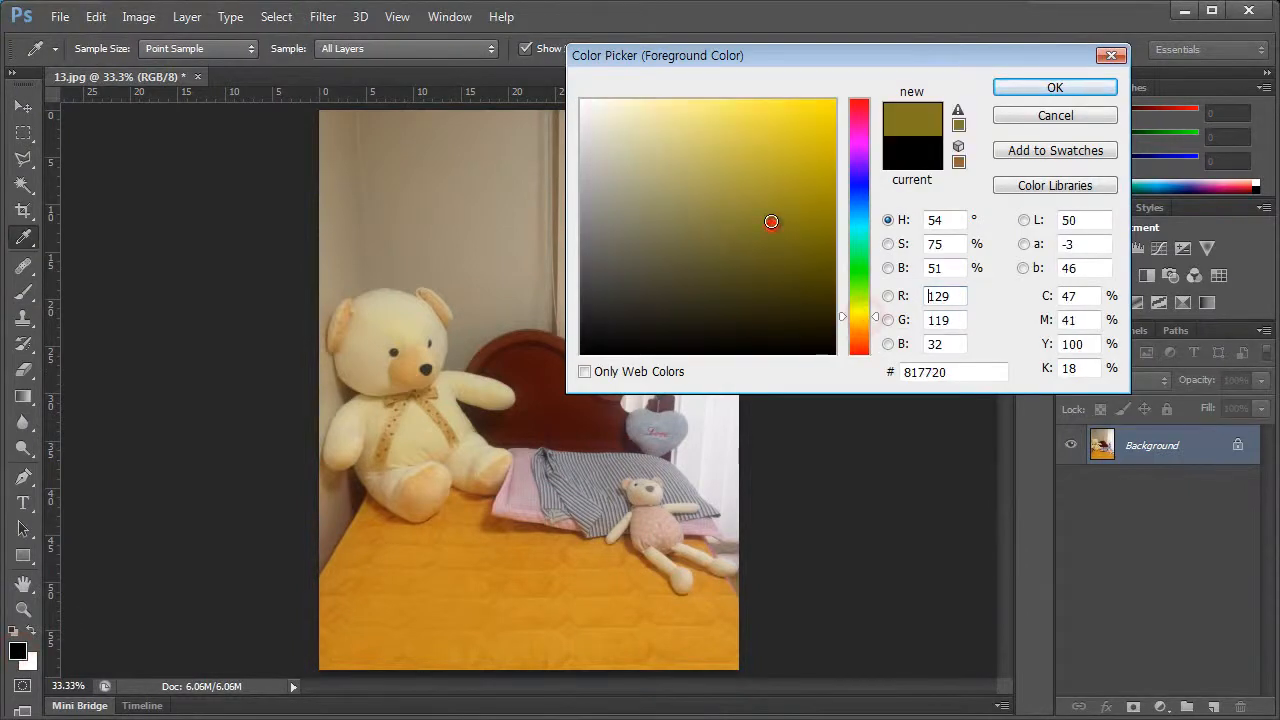
left_click(805, 123)
left_click(1045, 92)
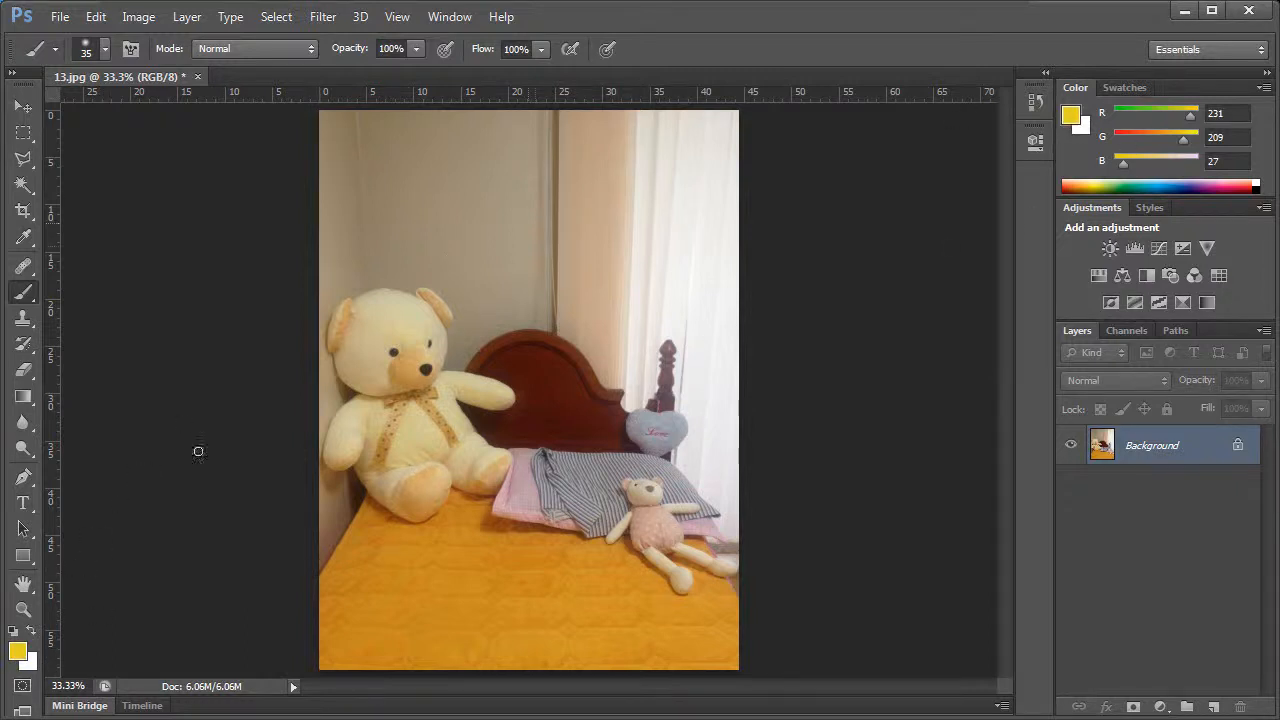
left_click(1071, 117)
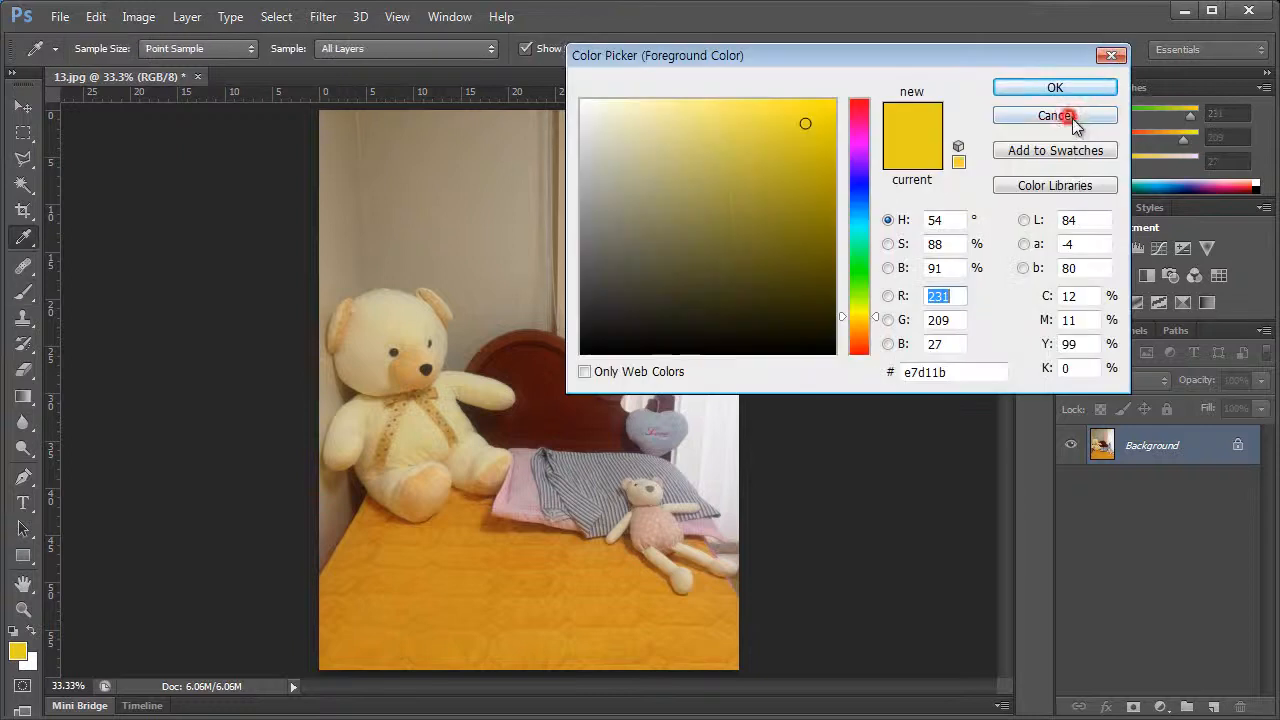
left_click(1055, 116)
- Sample a bright yellow, RGB 246, 235, 0, from the colour spectrum as the foreground colour
left_click_drag(1189, 115, 1164, 137)
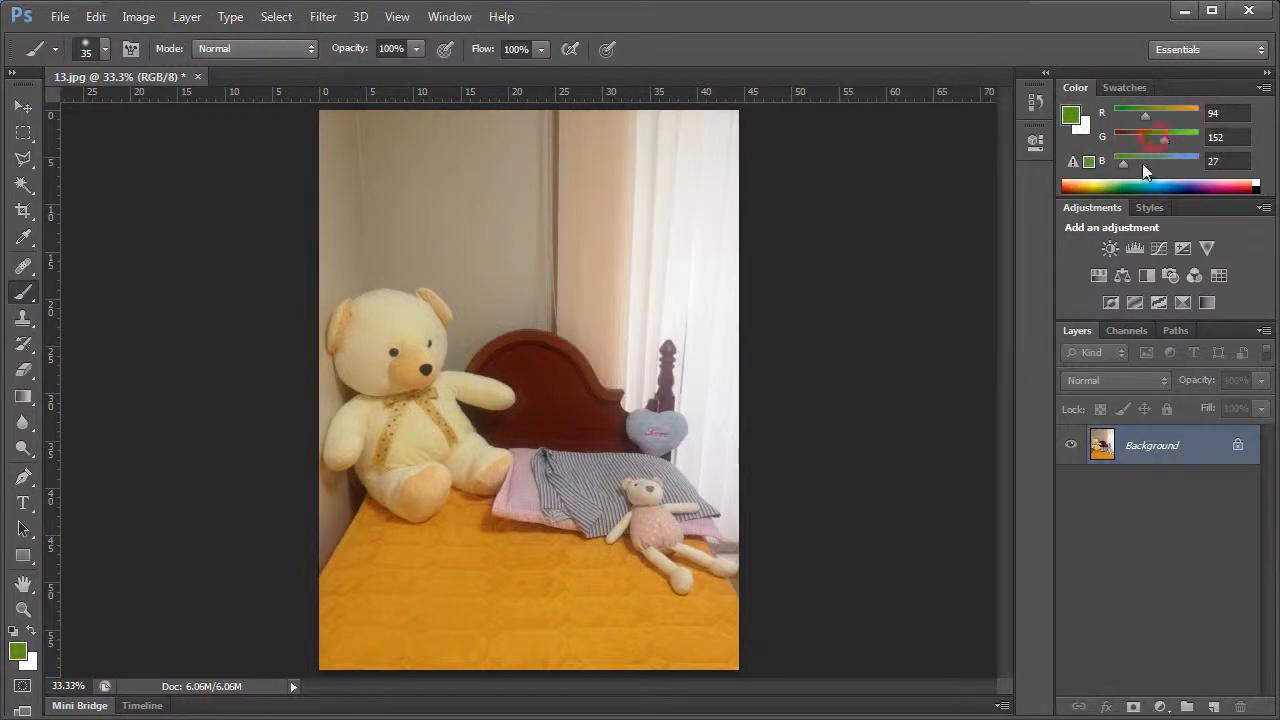
left_click(1088, 185)
left_click(1096, 187)
left_click(1088, 188)
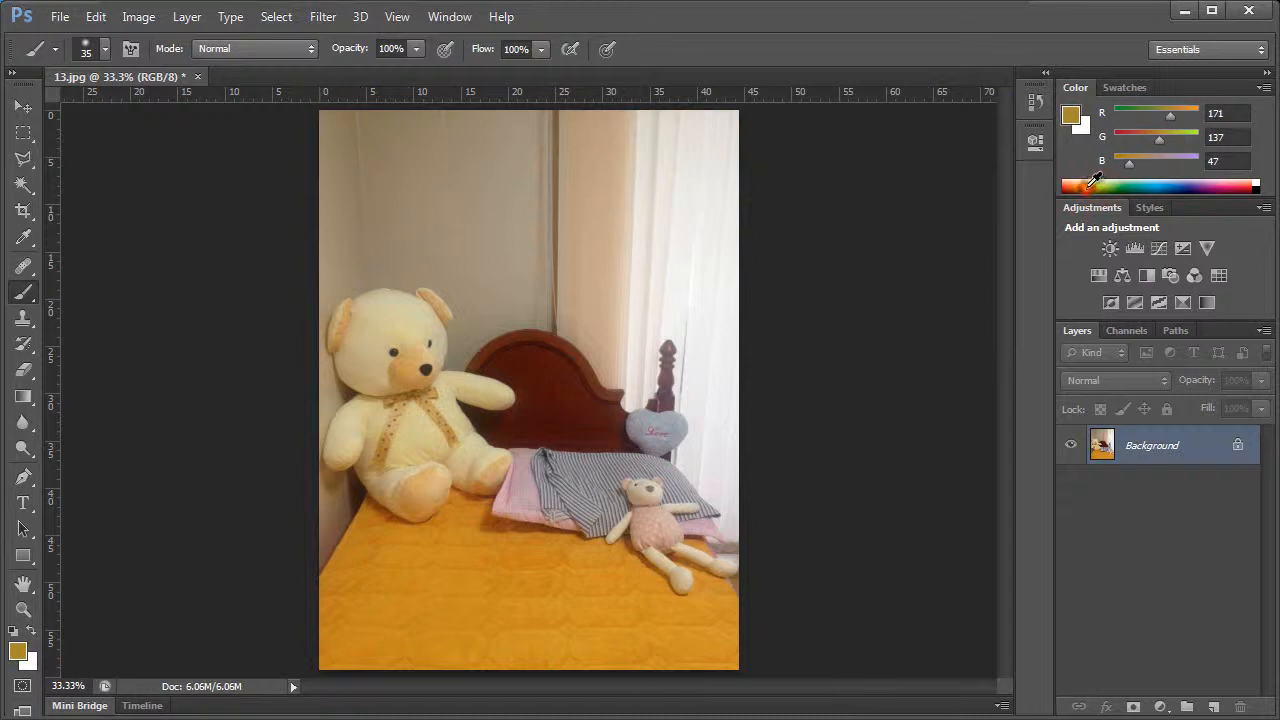
left_click(1100, 186)
left_click(1101, 185)
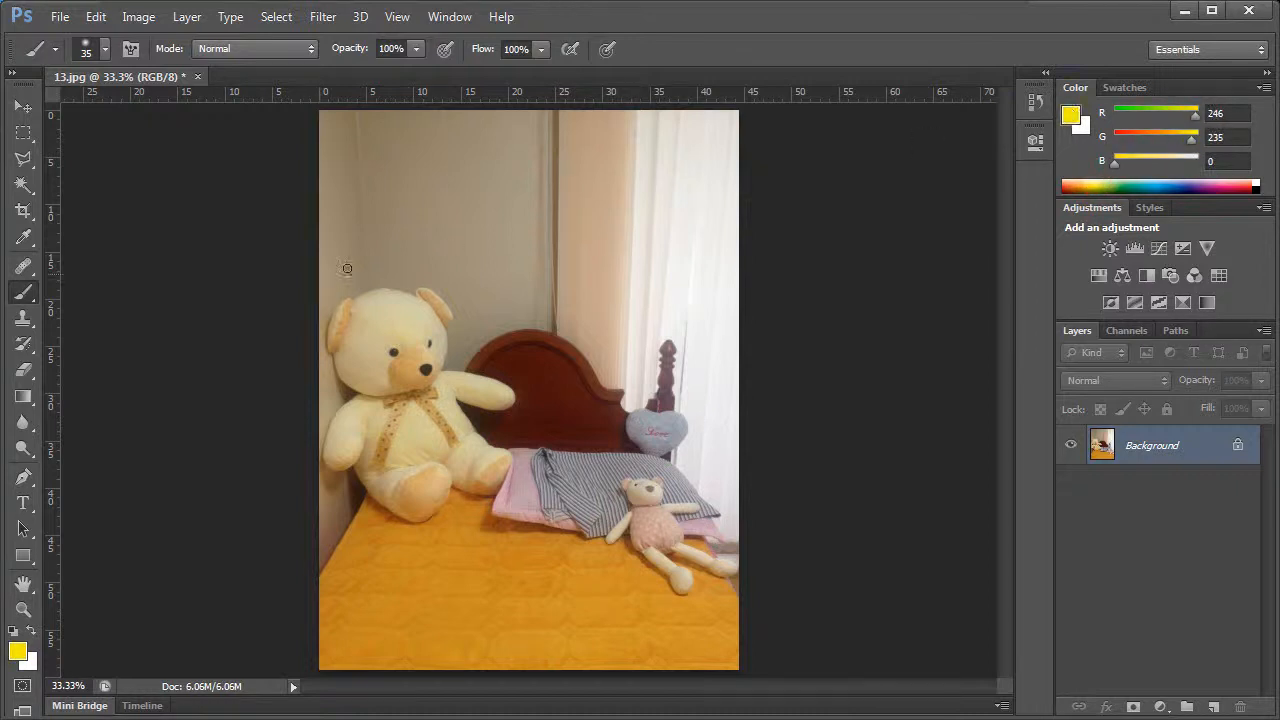
- Paint a yellow sun arc with six wavy rays over the curtain and wall in the photo's upper right area using the Brush
mouse_move(615, 144)
left_mouse_down()
mouse_move(616, 187)
mouse_move(643, 203)
mouse_move(706, 203)
left_mouse_up()
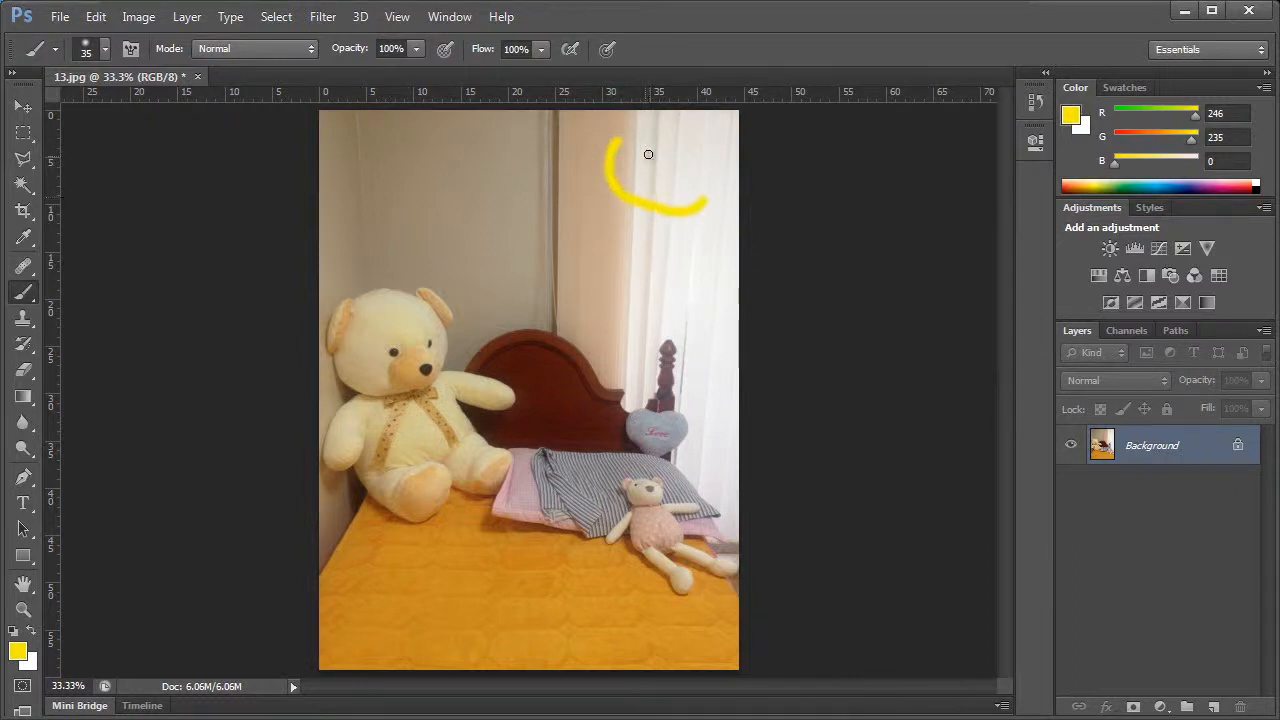
left_click_drag(604, 141, 525, 146)
mouse_move(519, 186)
left_mouse_down()
mouse_move(587, 168)
mouse_move(553, 224)
mouse_move(588, 226)
mouse_move(601, 209)
mouse_move(590, 265)
left_mouse_up()
left_click(600, 210)
left_click_drag(636, 220, 652, 283)
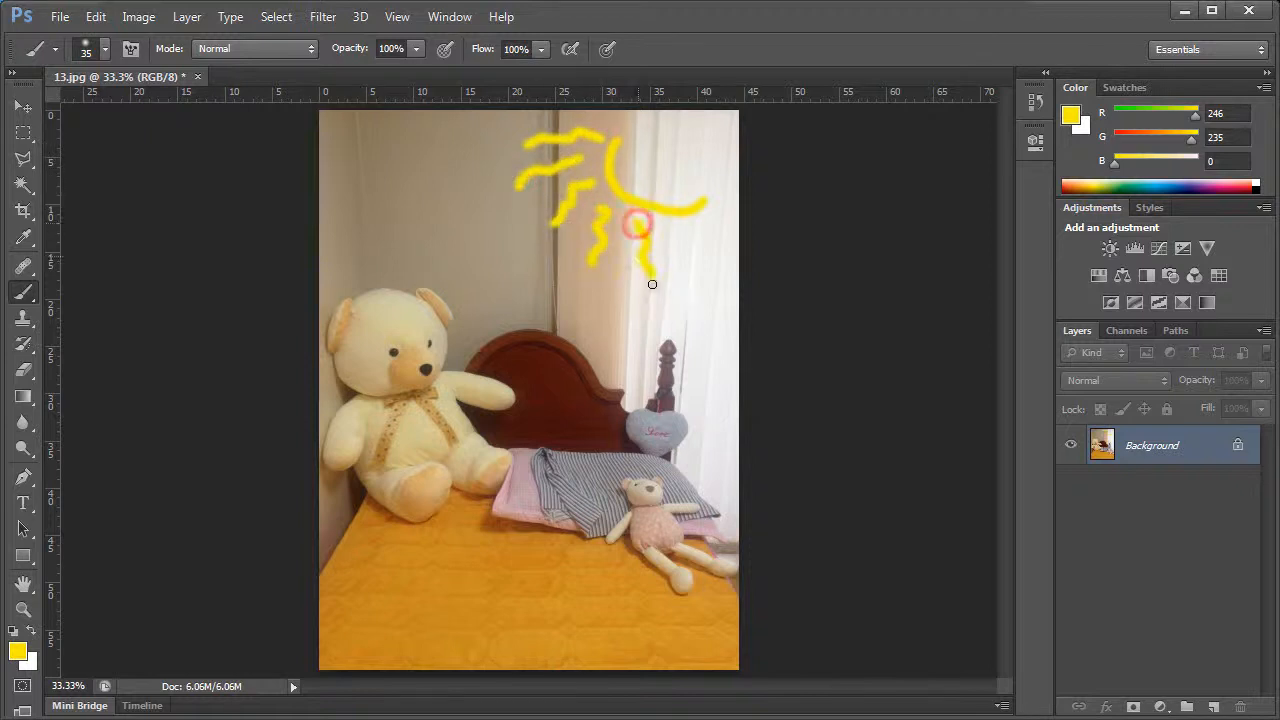
left_click_drag(678, 234, 708, 297)
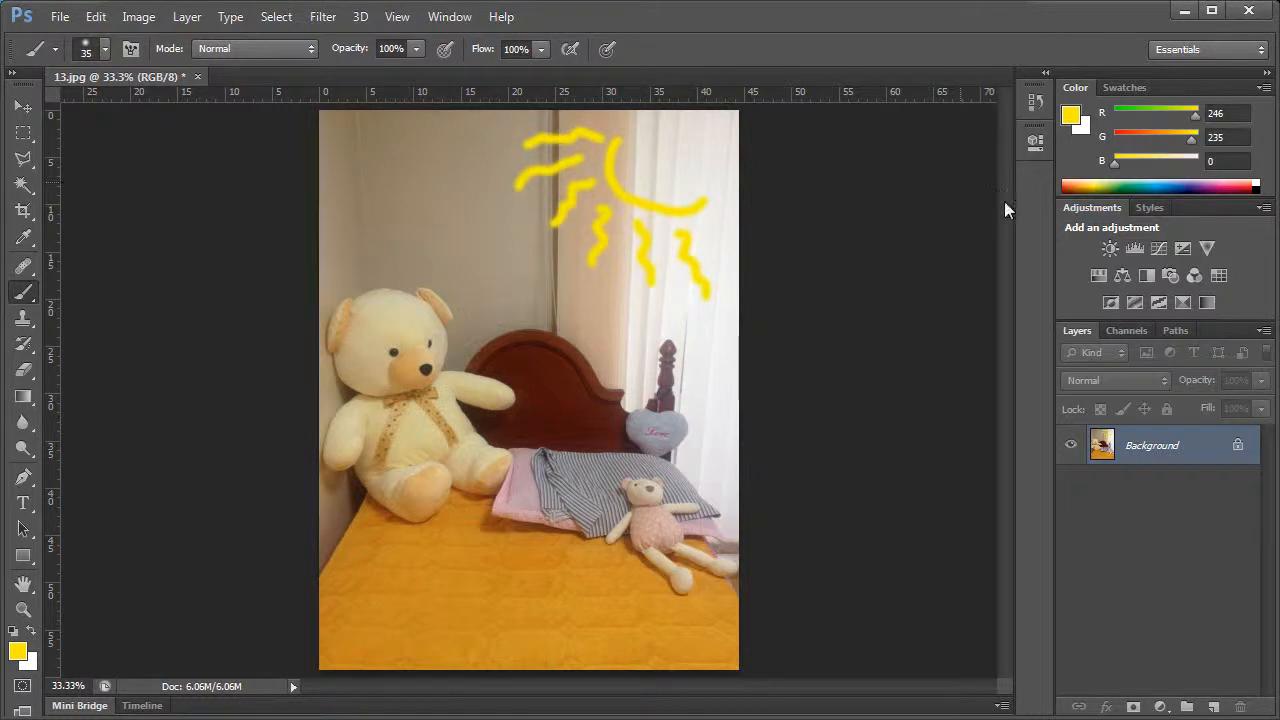
- Paint a second sun arc, a spiral inside it and wavy rays between the yellow ones in orange, RGB 240, 81, 35
left_click(1068, 185)
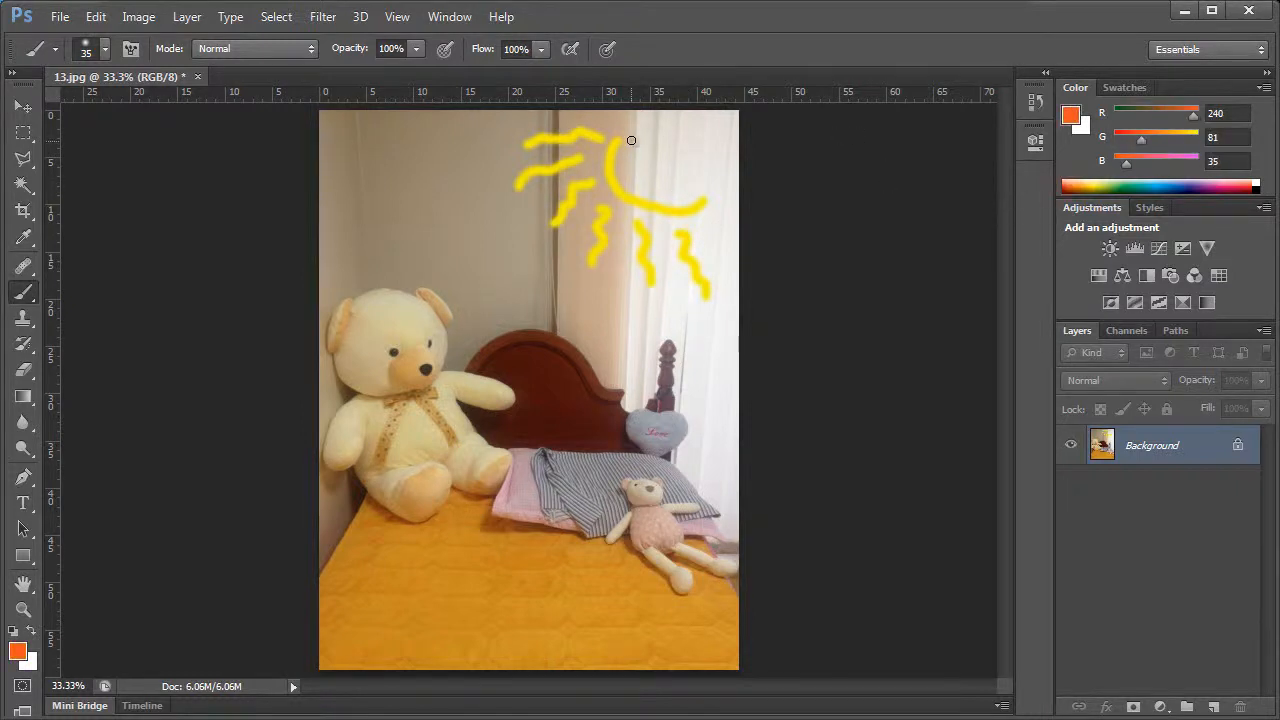
mouse_move(614, 137)
left_mouse_down()
mouse_move(624, 207)
mouse_move(714, 214)
left_mouse_up()
mouse_move(652, 130)
left_mouse_down()
mouse_move(643, 163)
mouse_move(709, 150)
mouse_move(690, 129)
mouse_move(668, 163)
mouse_move(679, 153)
left_mouse_up()
left_click_drag(584, 152, 494, 164)
mouse_move(488, 220)
left_mouse_down()
mouse_move(573, 172)
mouse_move(553, 275)
left_mouse_up()
left_click_drag(612, 226, 613, 292)
left_click_drag(642, 230, 682, 316)
left_click_drag(694, 242, 728, 318)
- Paint short dark green dashes, RGB 0, 108, 56, on both sides of the large teddy bear's head
left_click(1123, 188)
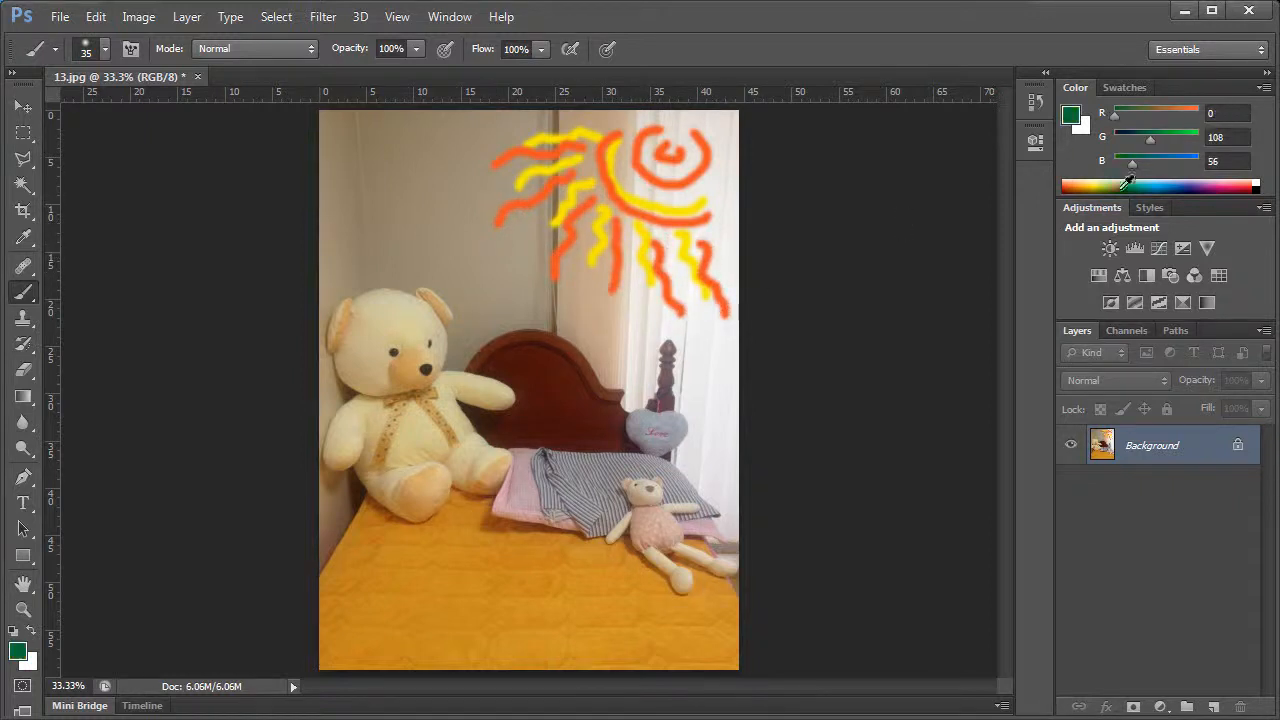
mouse_move(458, 298)
left_mouse_down()
mouse_move(472, 288)
mouse_move(486, 302)
left_mouse_up()
left_click_drag(340, 274, 355, 296)
- Paint short teal dashes, RGB 0, 175, 138, on both sides of the small bear's head
left_click(1138, 184)
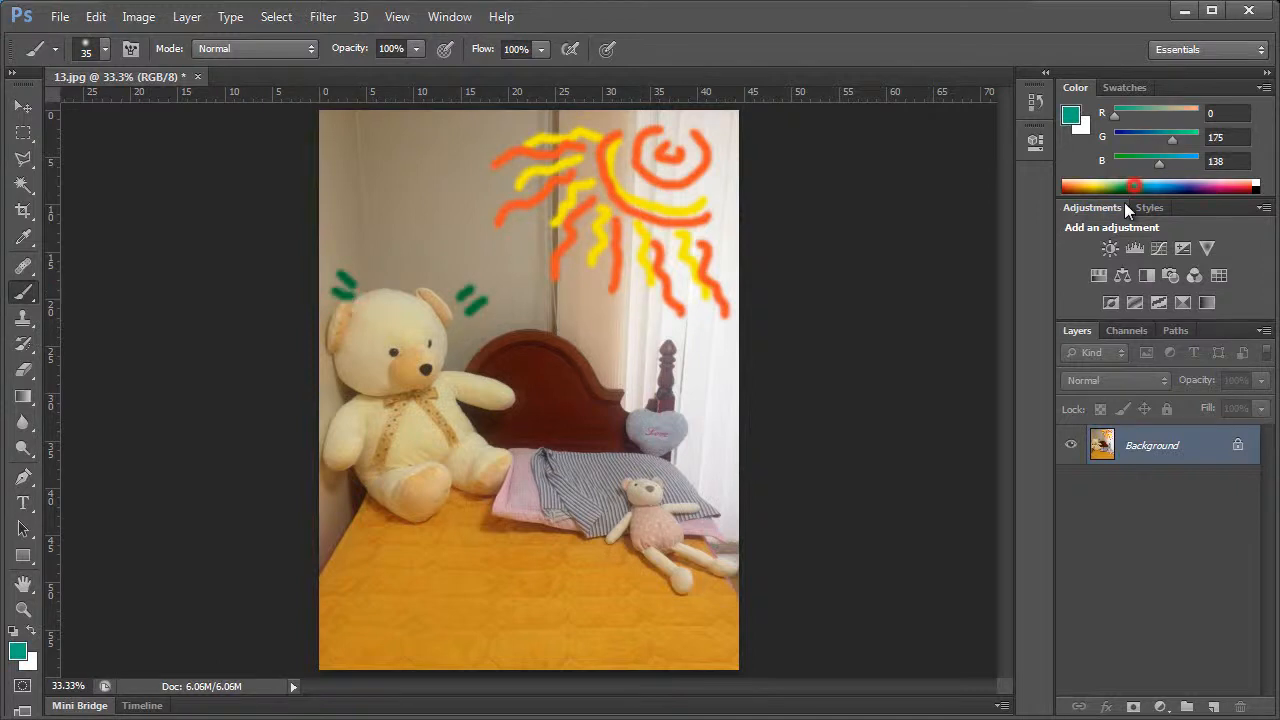
left_click_drag(668, 471, 695, 488)
mouse_move(584, 471)
left_mouse_down()
mouse_move(603, 478)
mouse_move(606, 499)
left_mouse_up()
- Paint two wavy blue lines, RGB 0, 106, 160, one below the other across the orange bedspread
left_click(1168, 184)
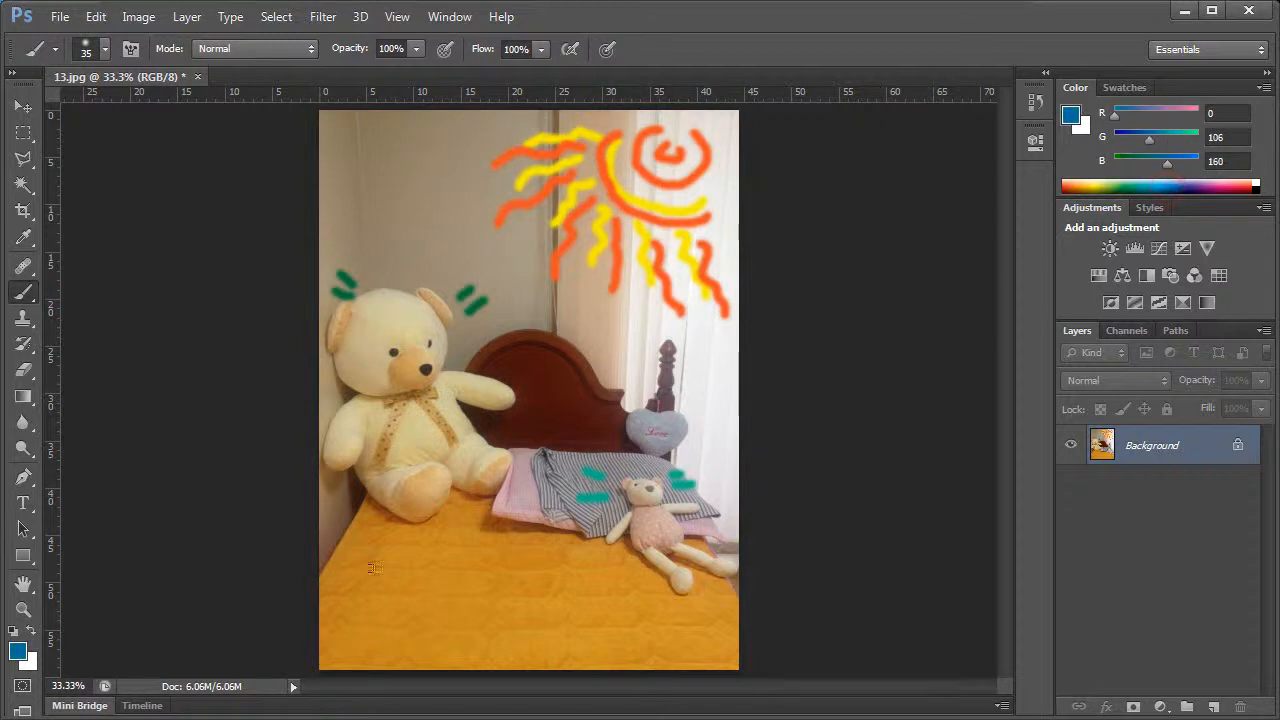
left_click_drag(347, 574, 556, 548)
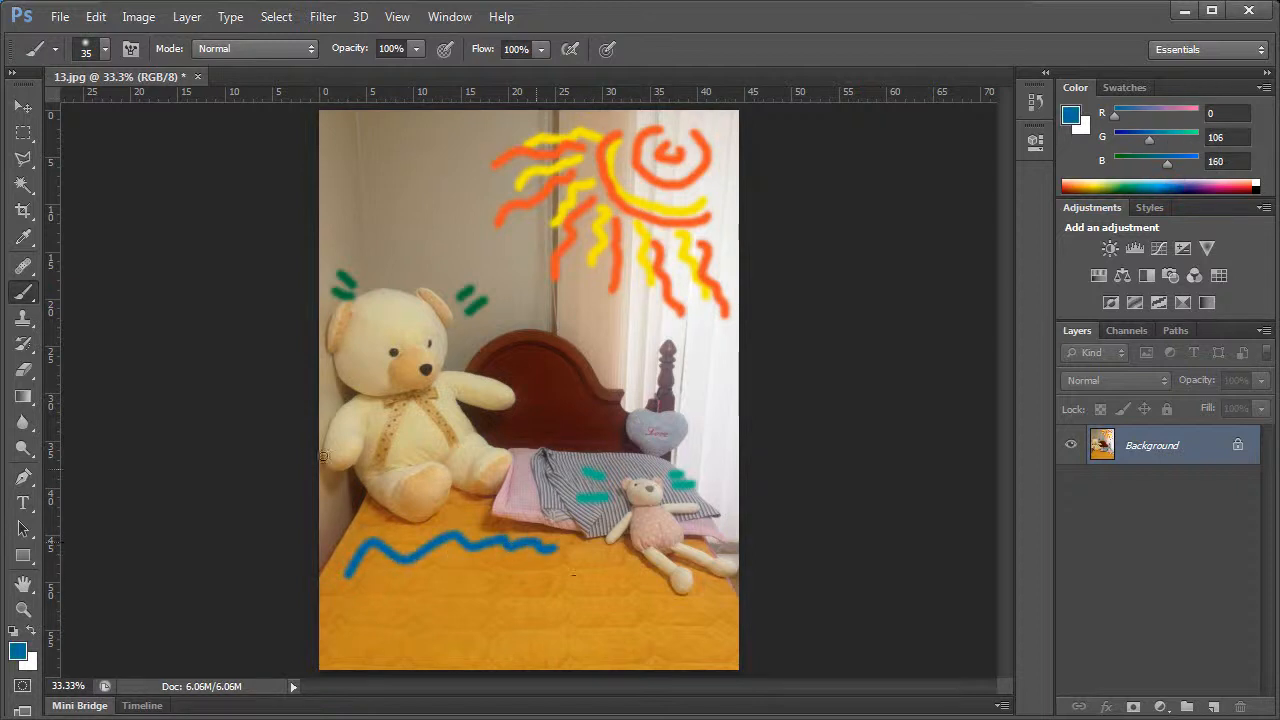
mouse_move(385, 584)
left_mouse_down()
mouse_move(448, 569)
mouse_move(557, 567)
left_mouse_up()
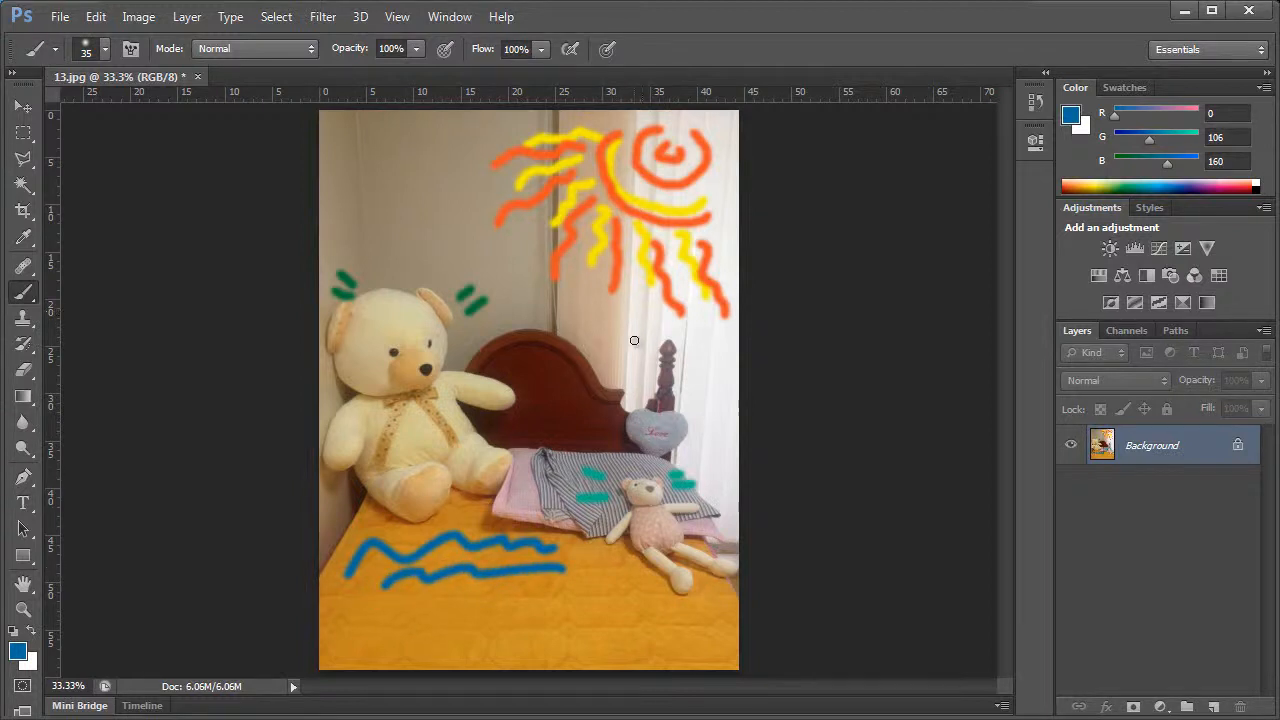
- Undo the lower blue brush stroke and bring it back with Redo
left_click(95, 16)
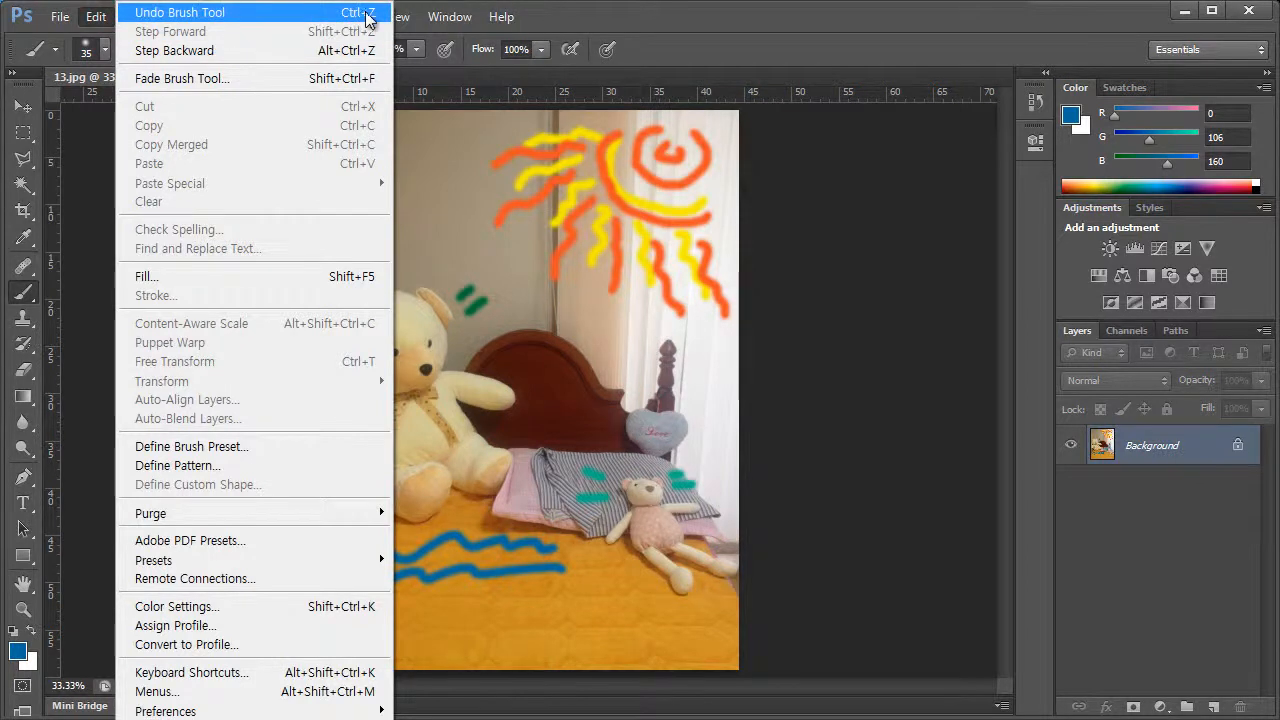
left_click(237, 20)
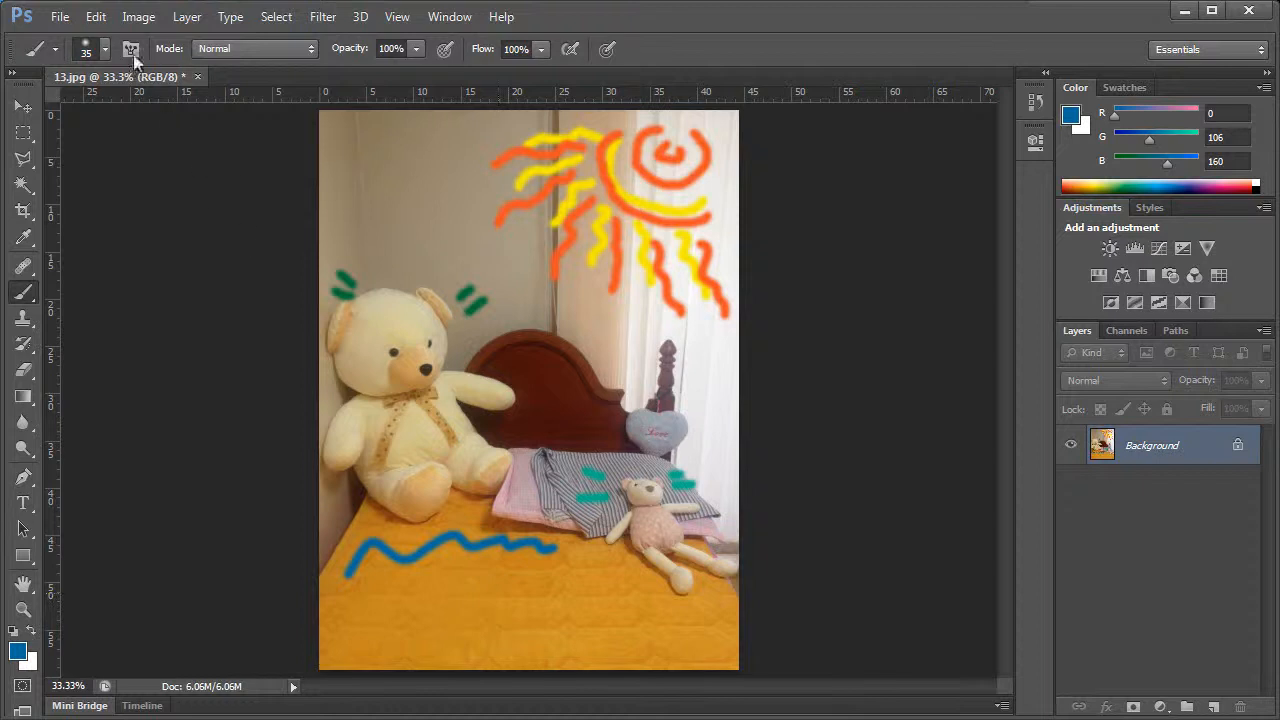
left_click(95, 17)
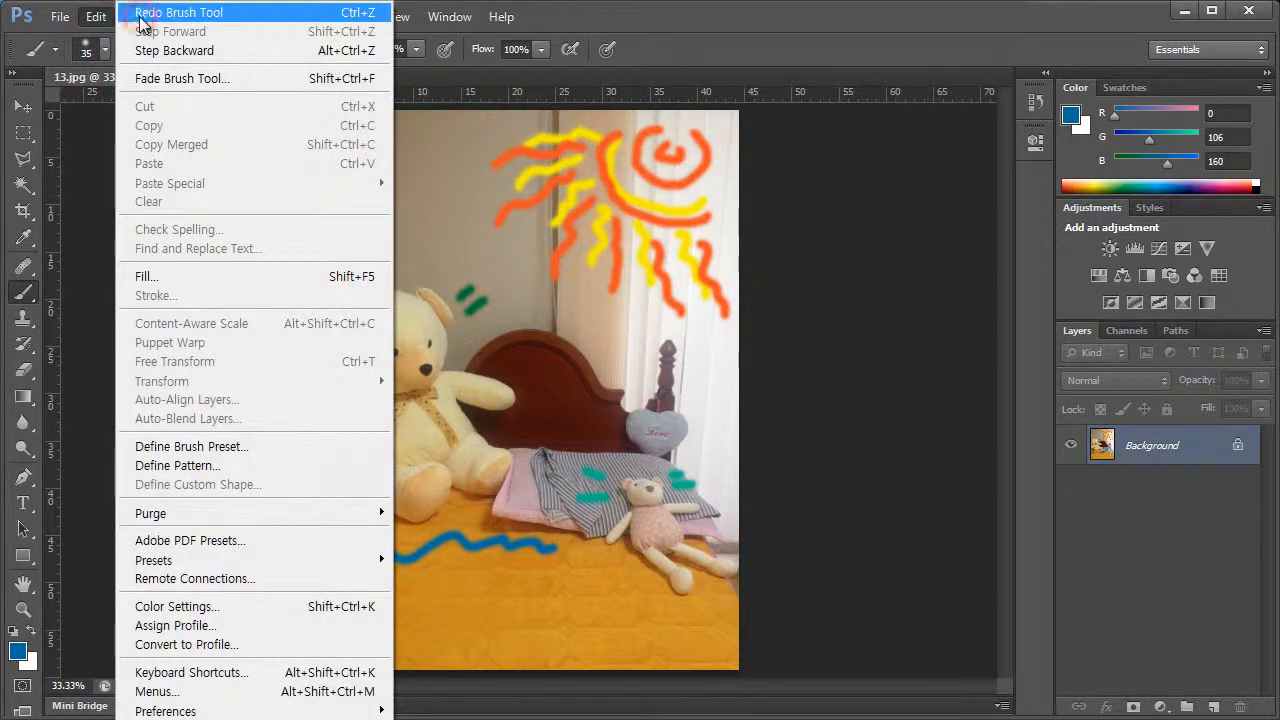
left_click(140, 14)
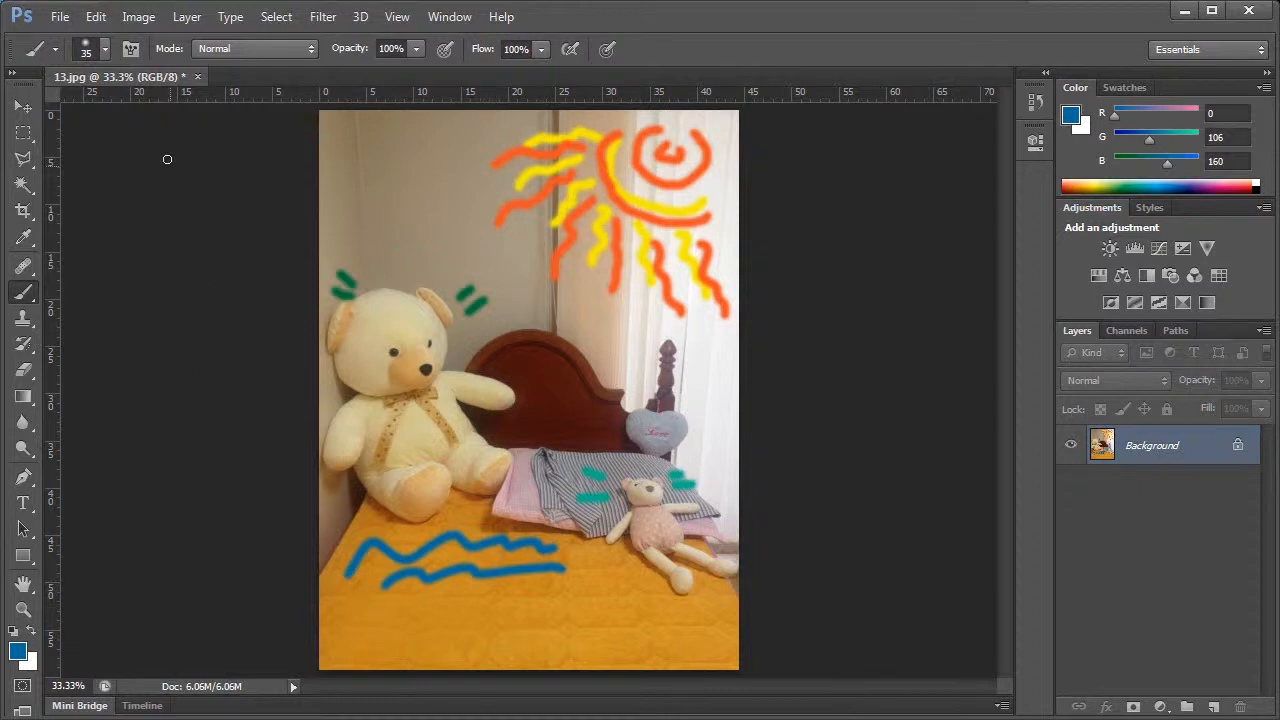
- Step backward through the three most recent brush strokes: both blue lines and the last teal dash
left_click(96, 18)
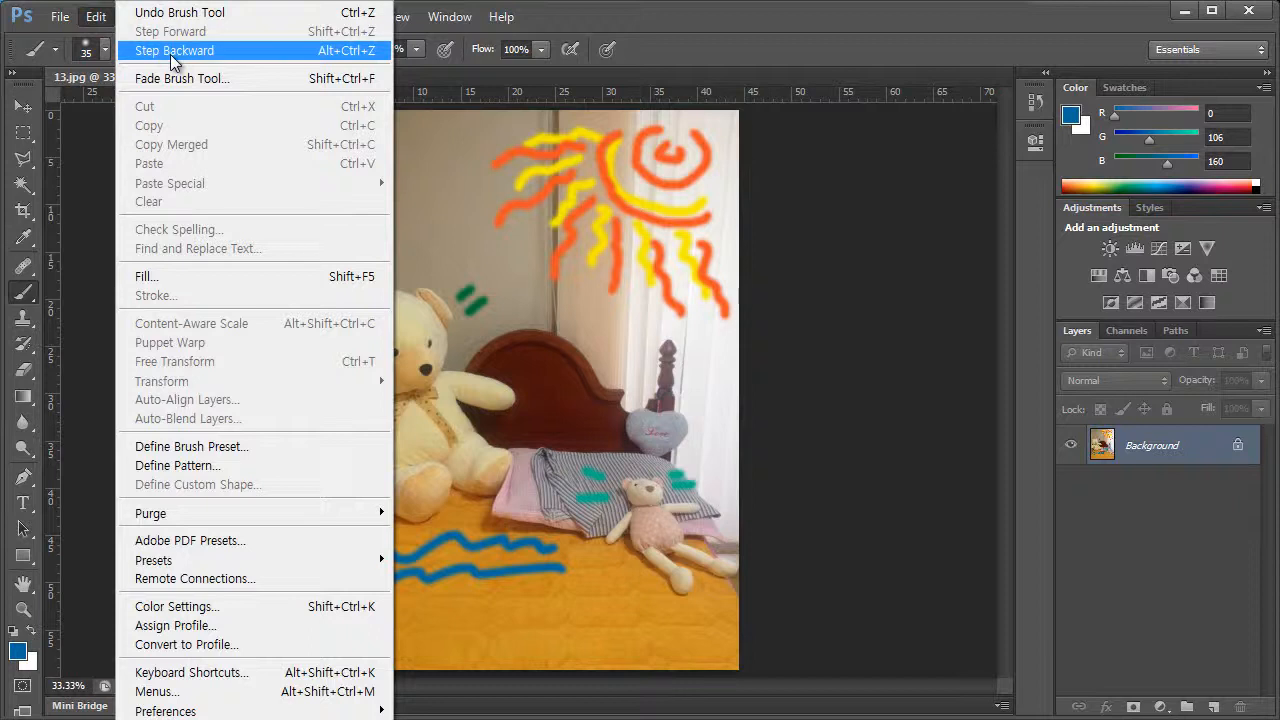
left_click(170, 54)
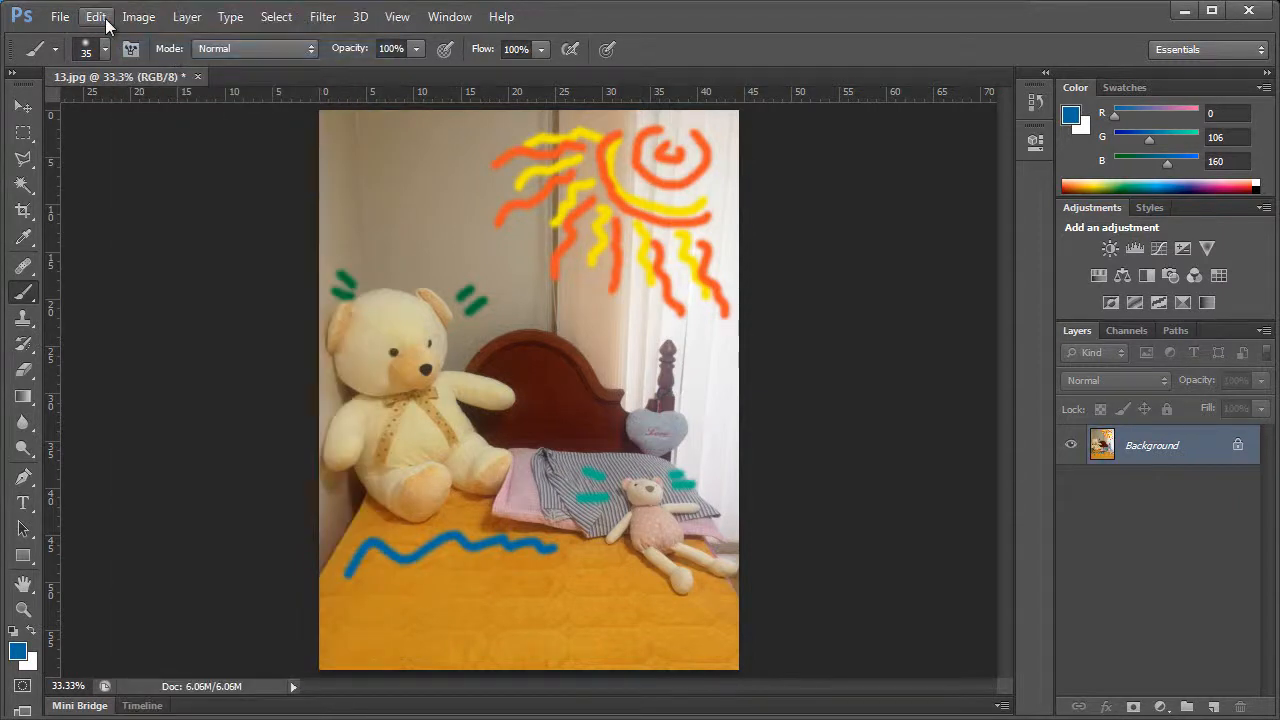
left_click(97, 17)
left_click(160, 50)
left_click(96, 17)
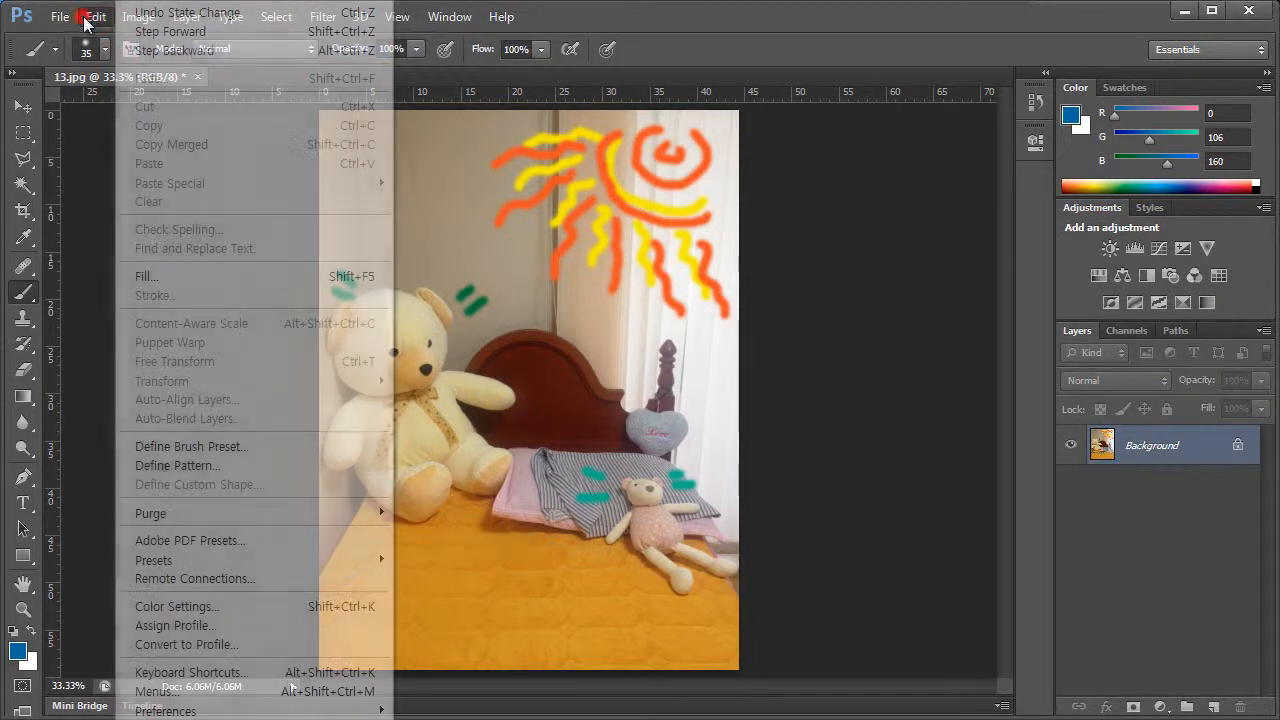
left_click(137, 51)
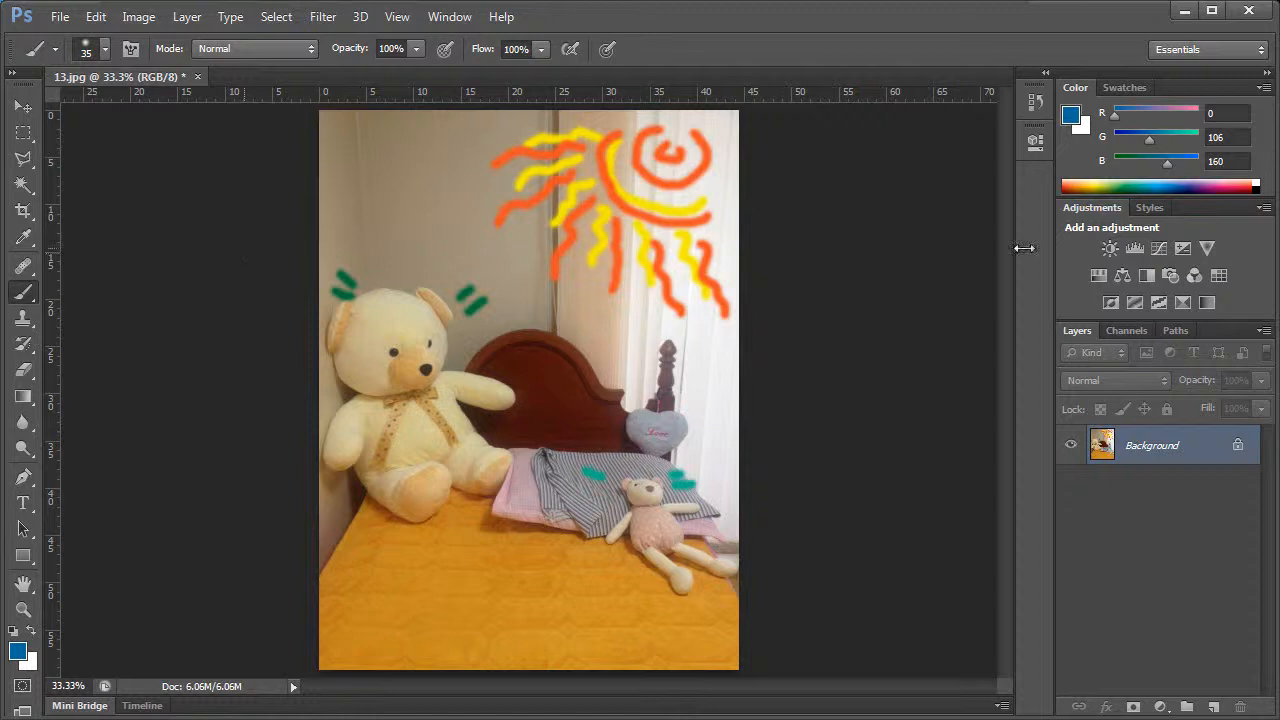
- Show the full list of history states and revert the image to the earliest listed Brush Tool state
left_click(1029, 106)
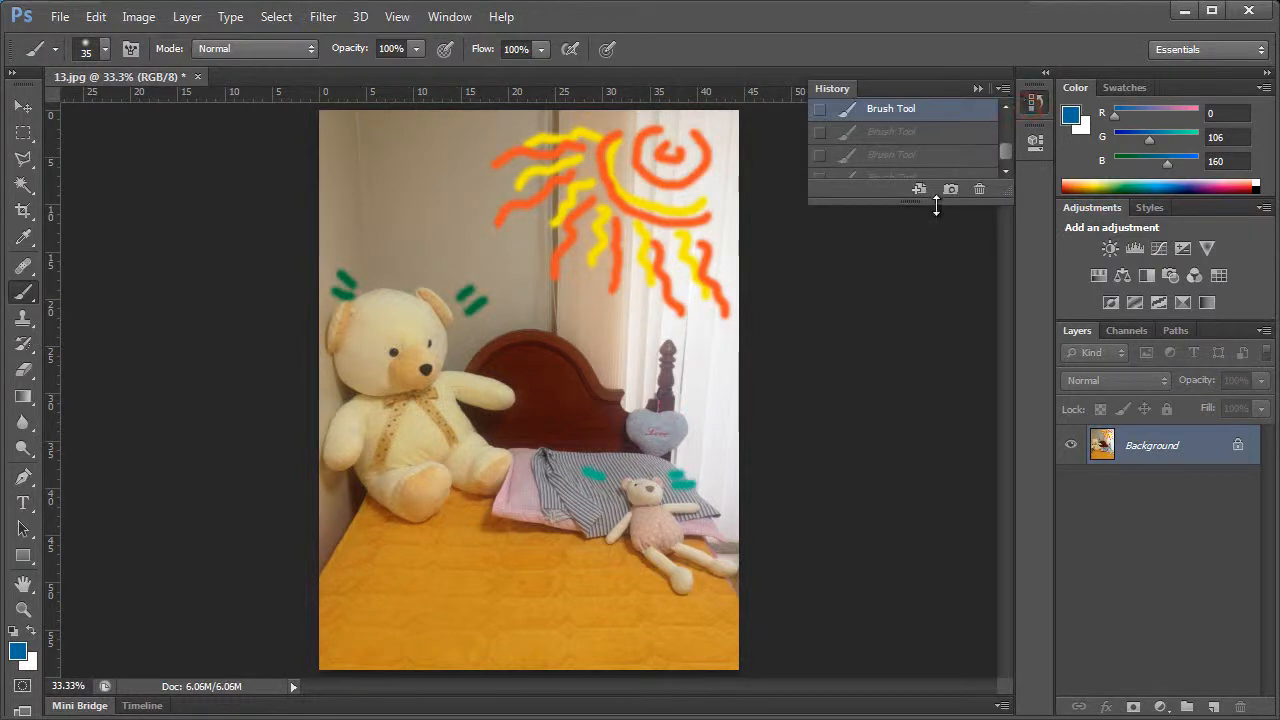
left_click_drag(935, 203, 920, 630)
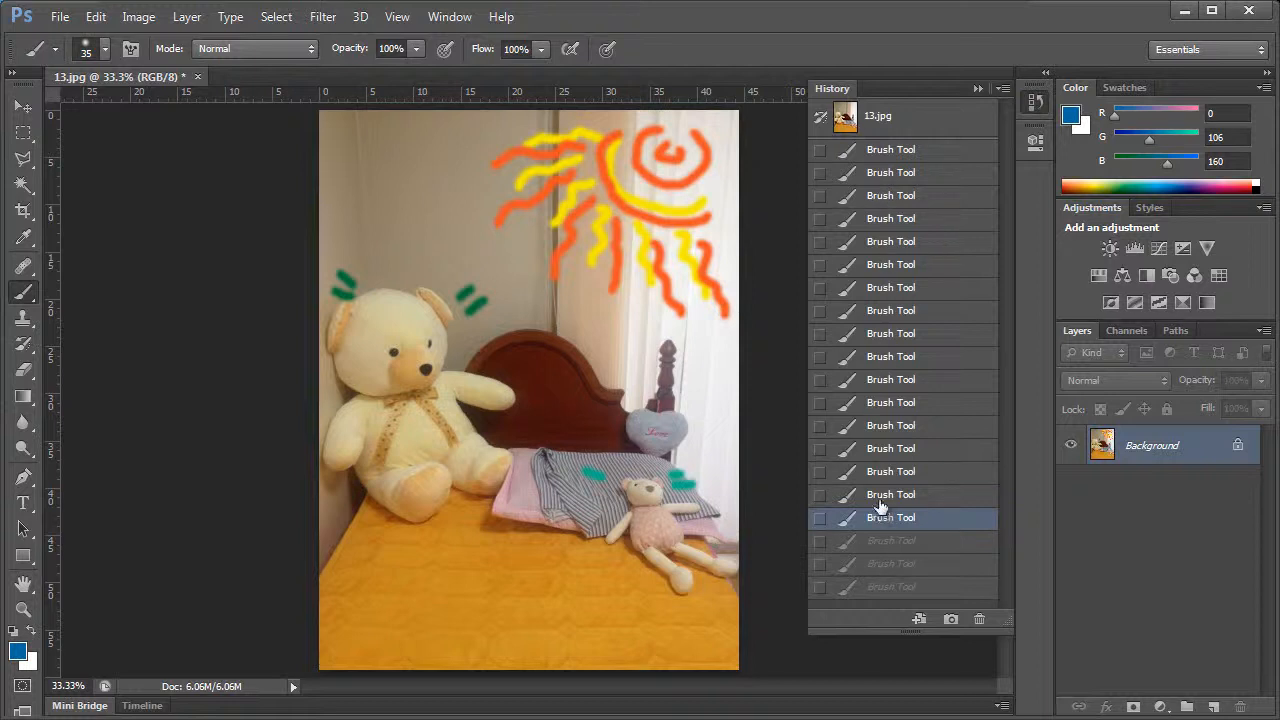
left_click(886, 150)
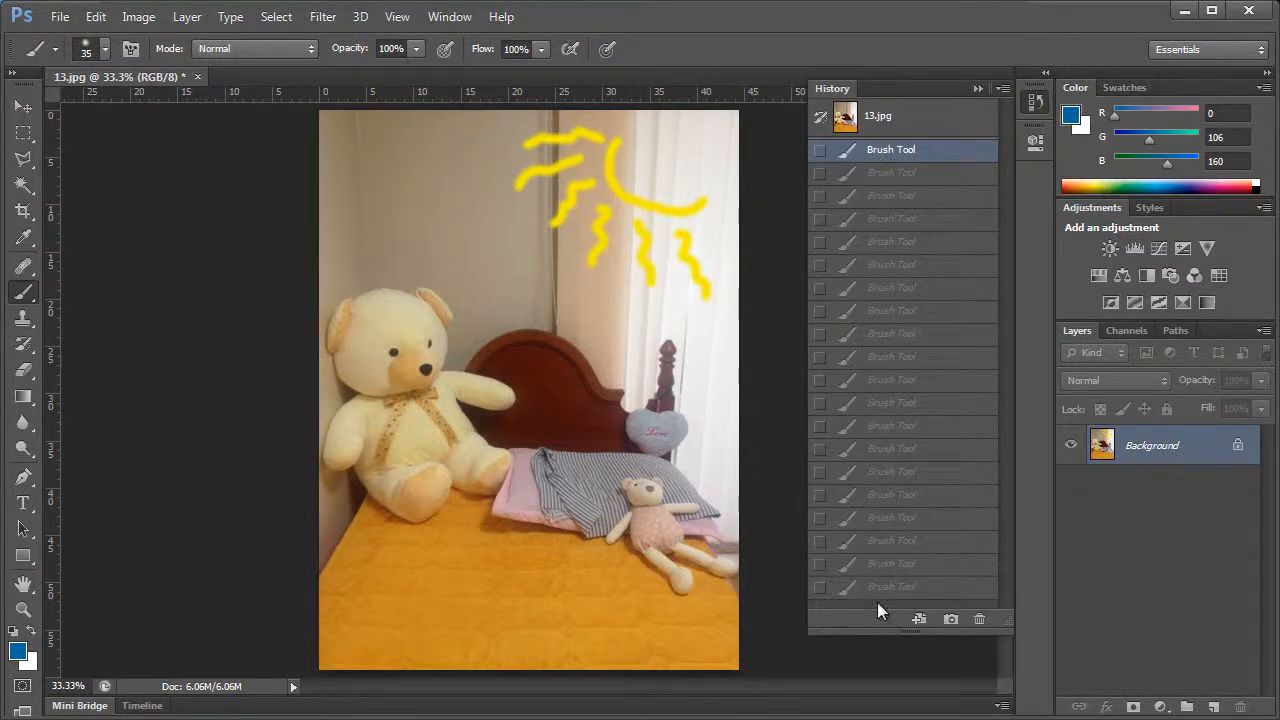
- Examine the History States limit in the Performance preferences and close the preferences without changing it
left_click(95, 20)
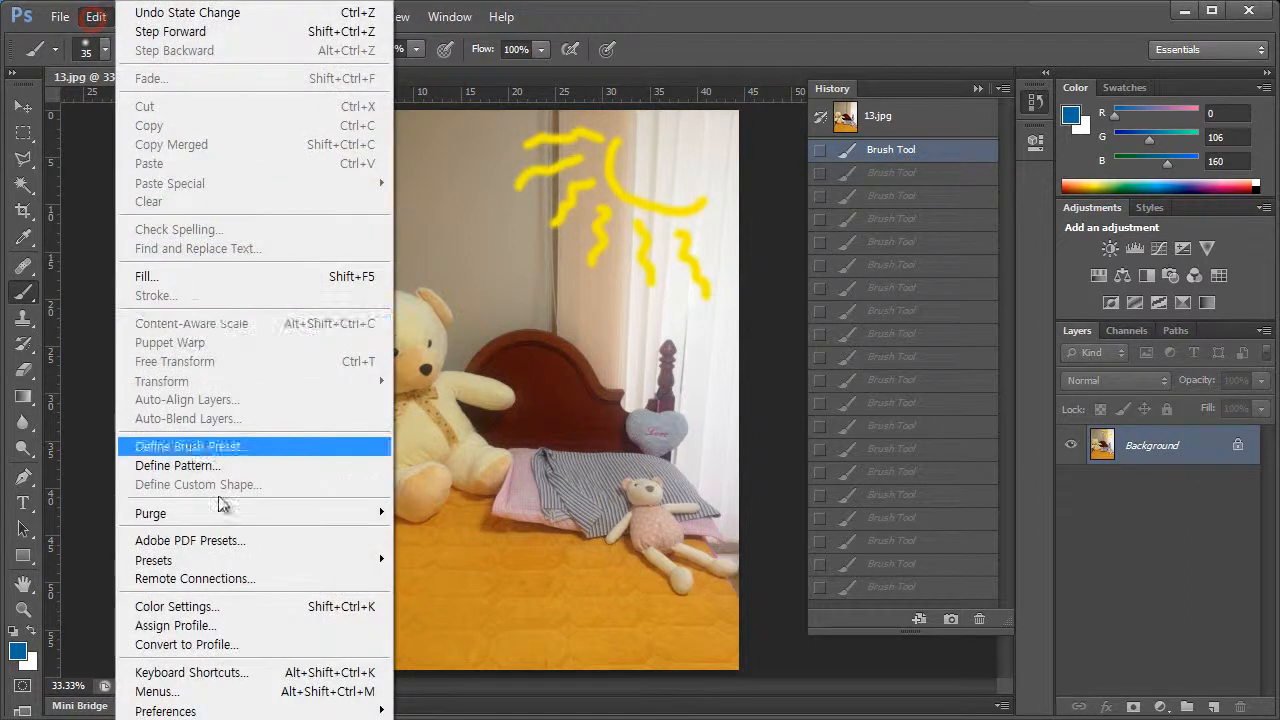
mouse_move(208, 710)
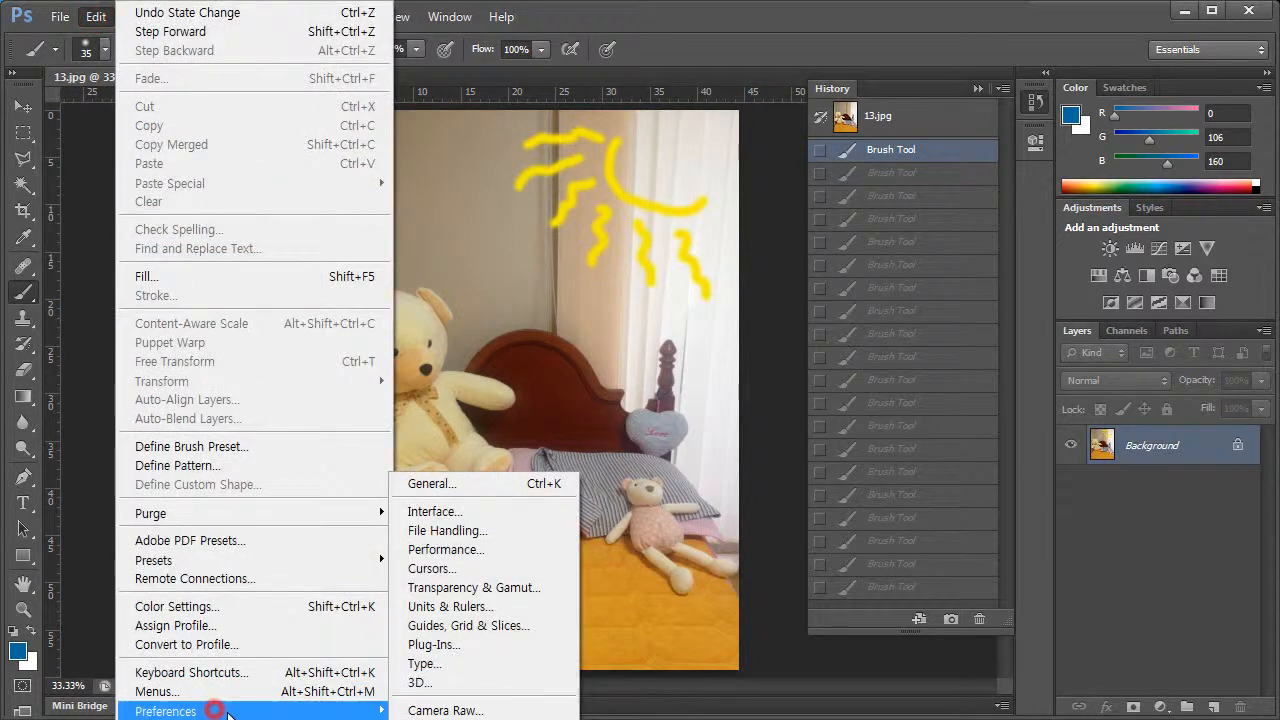
left_click(440, 553)
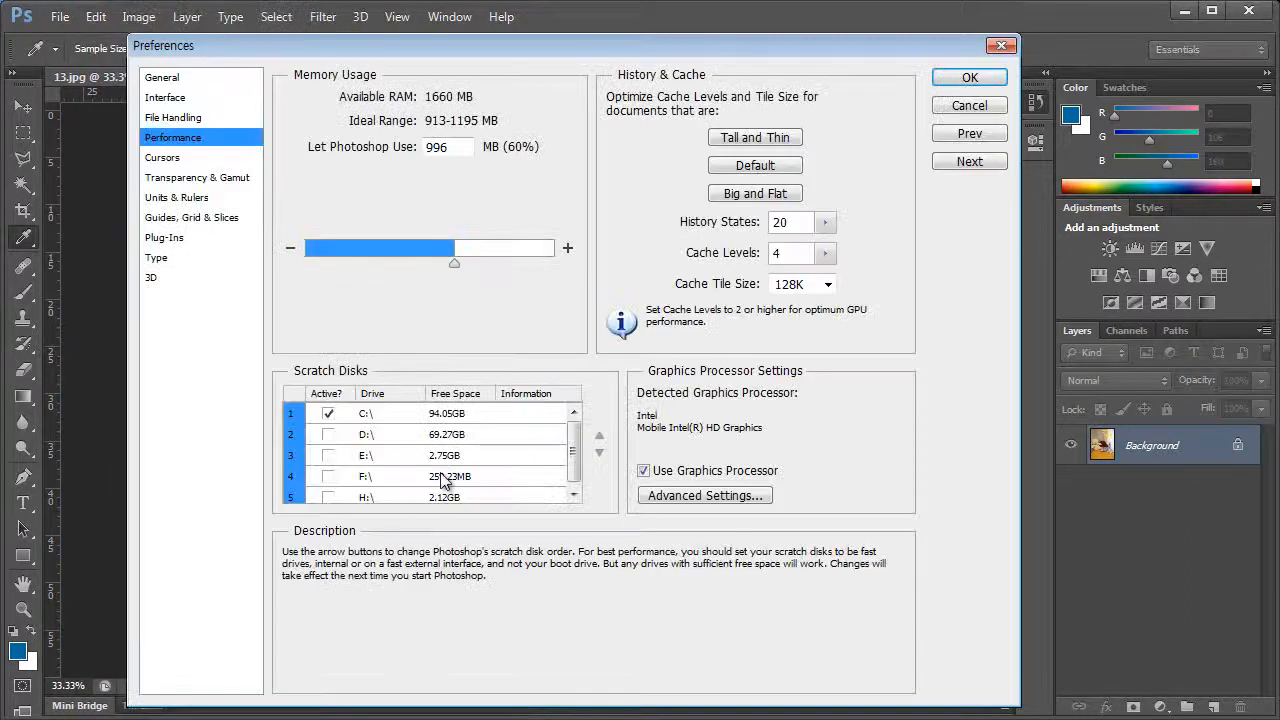
mouse_move(657, 80)
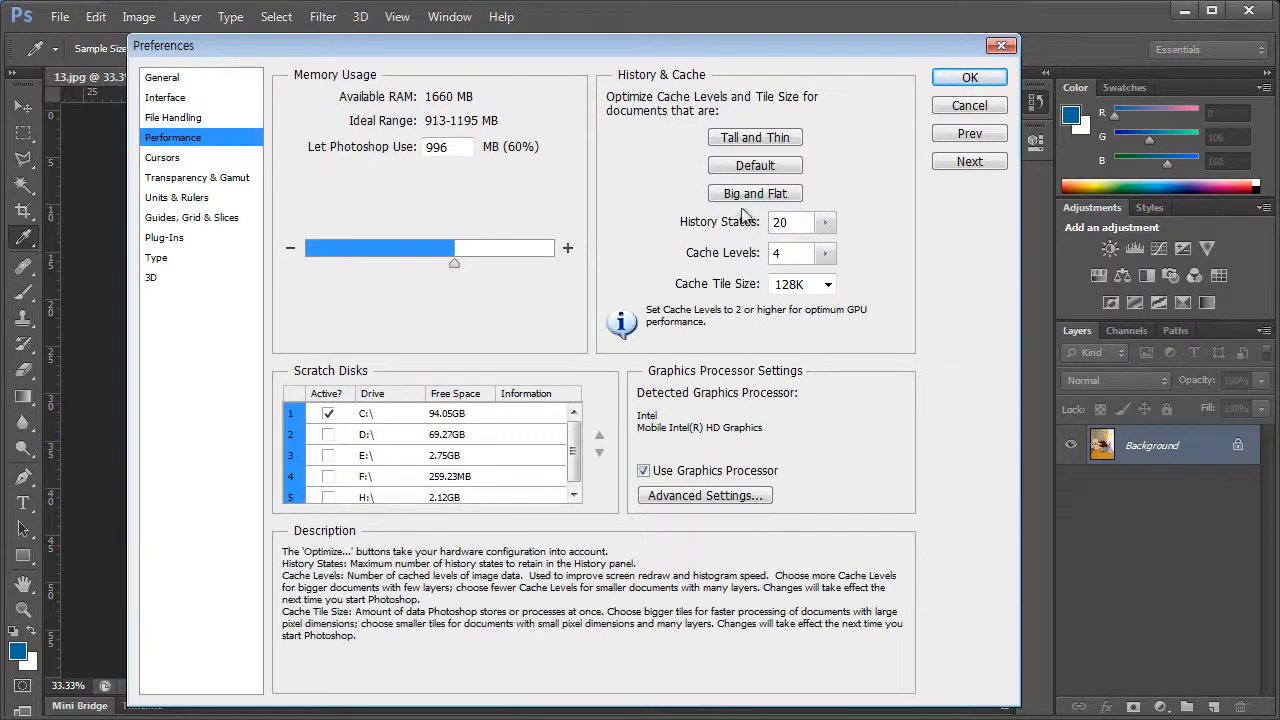
left_click(826, 221)
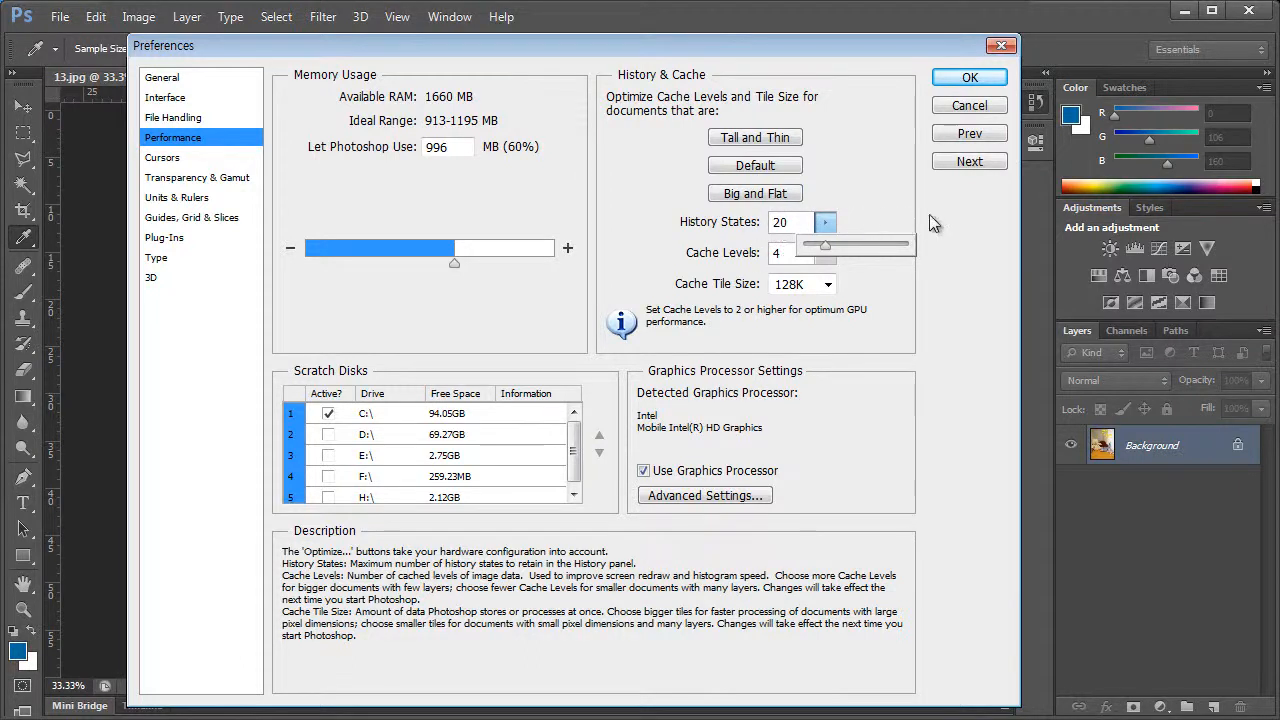
left_click(885, 206)
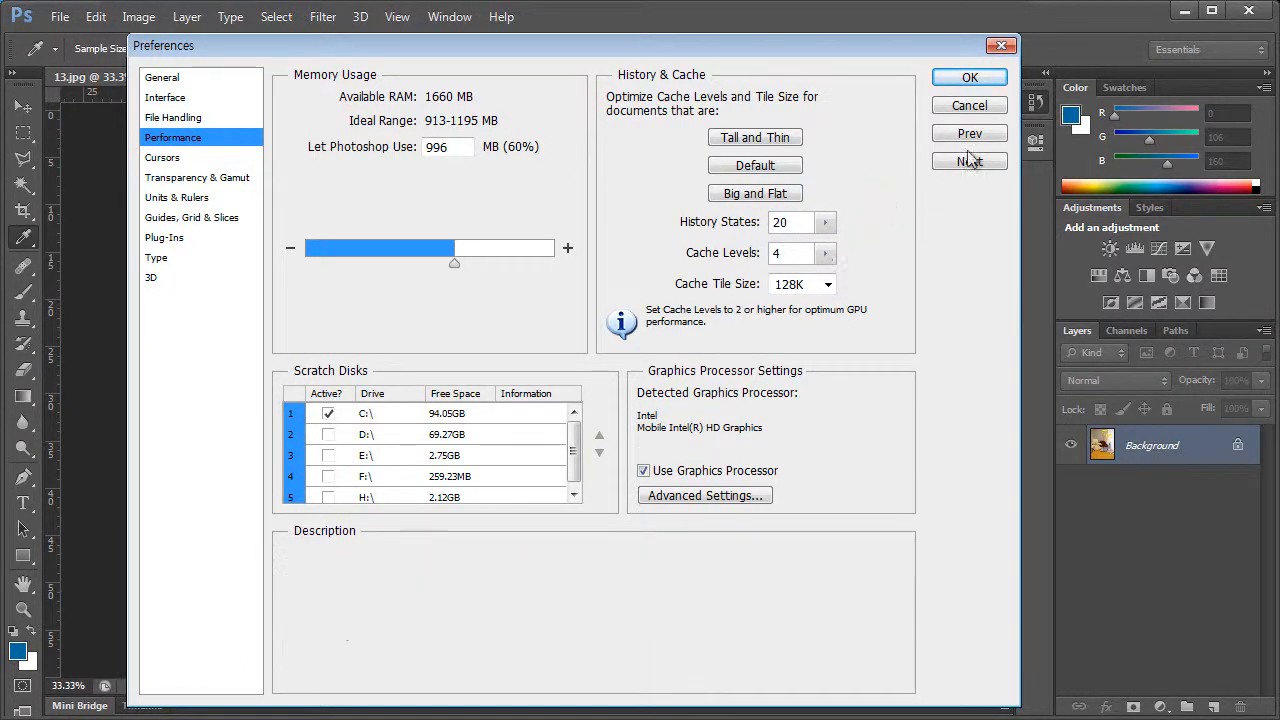
left_click(970, 78)
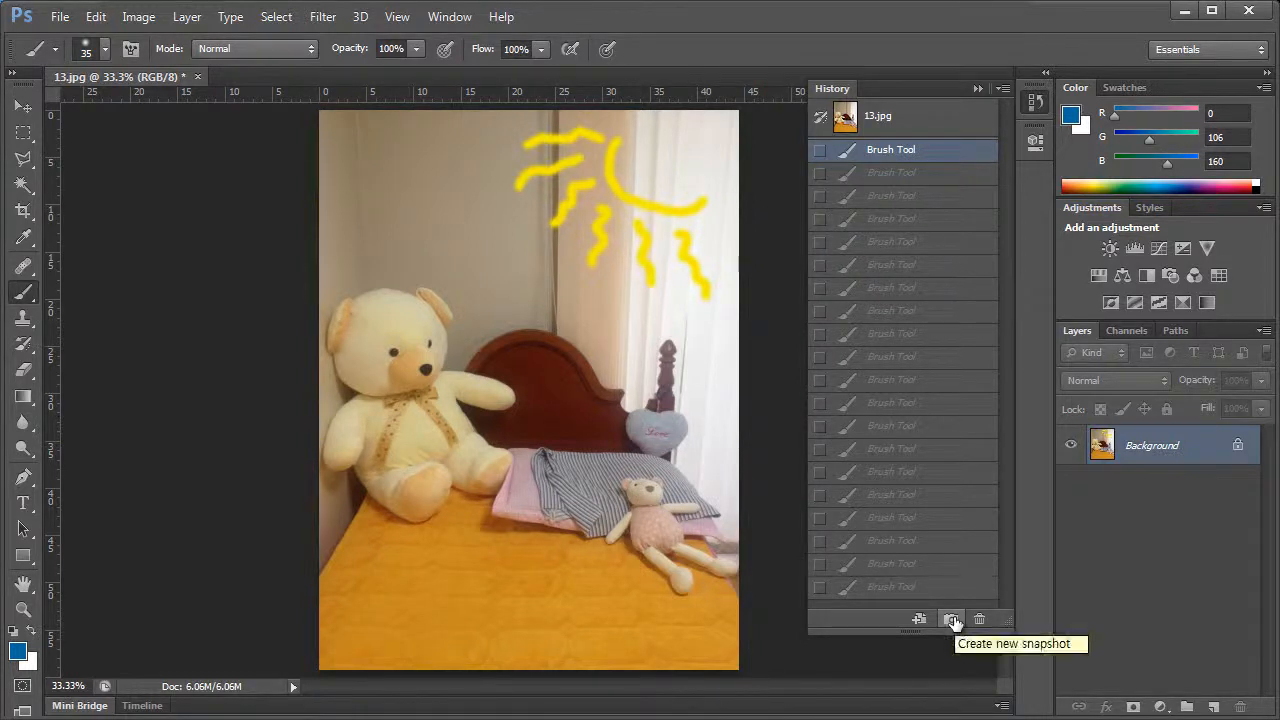
- Restore the photo to its original 13.jpg history snapshot
left_click(903, 117)
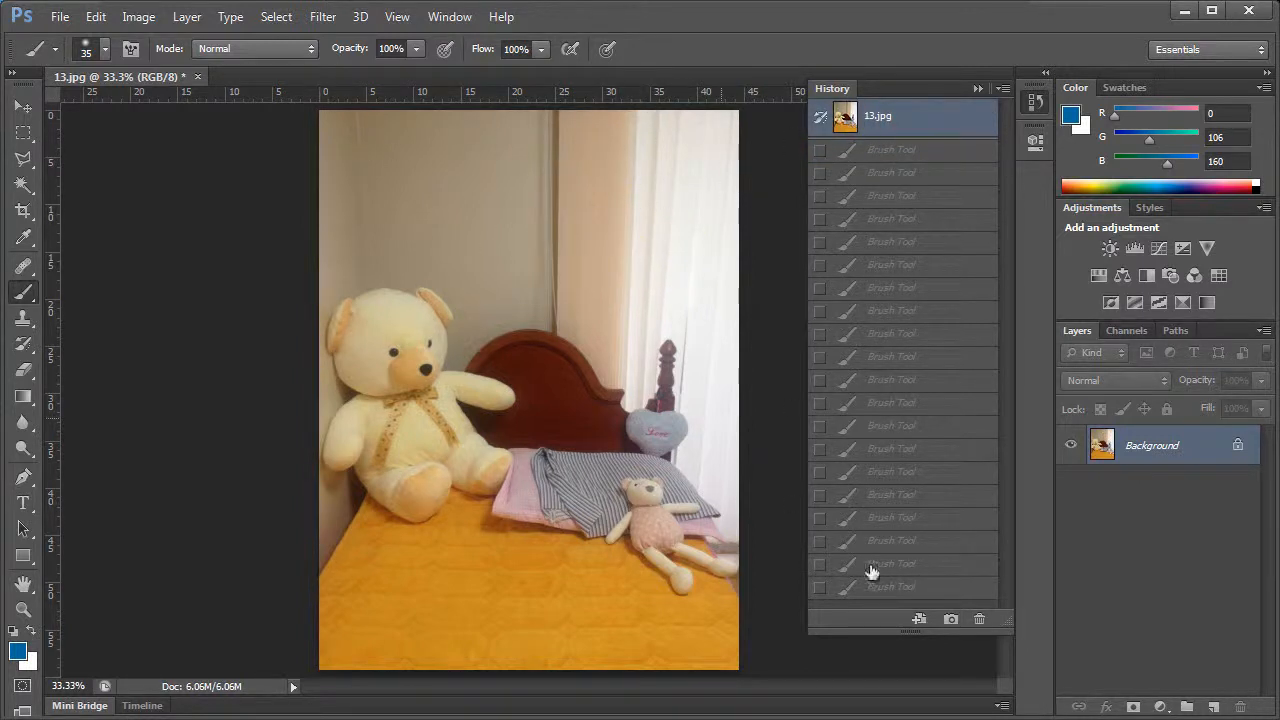
- Create a history snapshot of the unpainted photo and name it 1단계
left_click(952, 620)
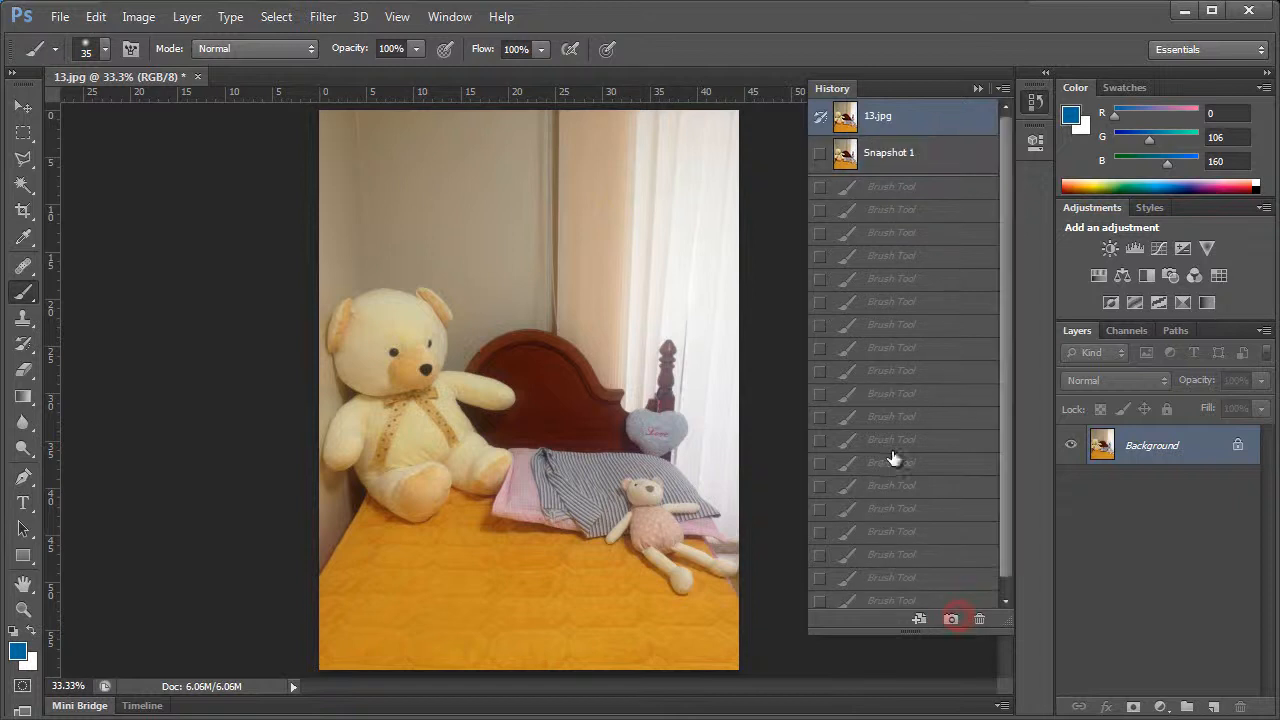
left_click(900, 148)
double_click(887, 153)
type("1")
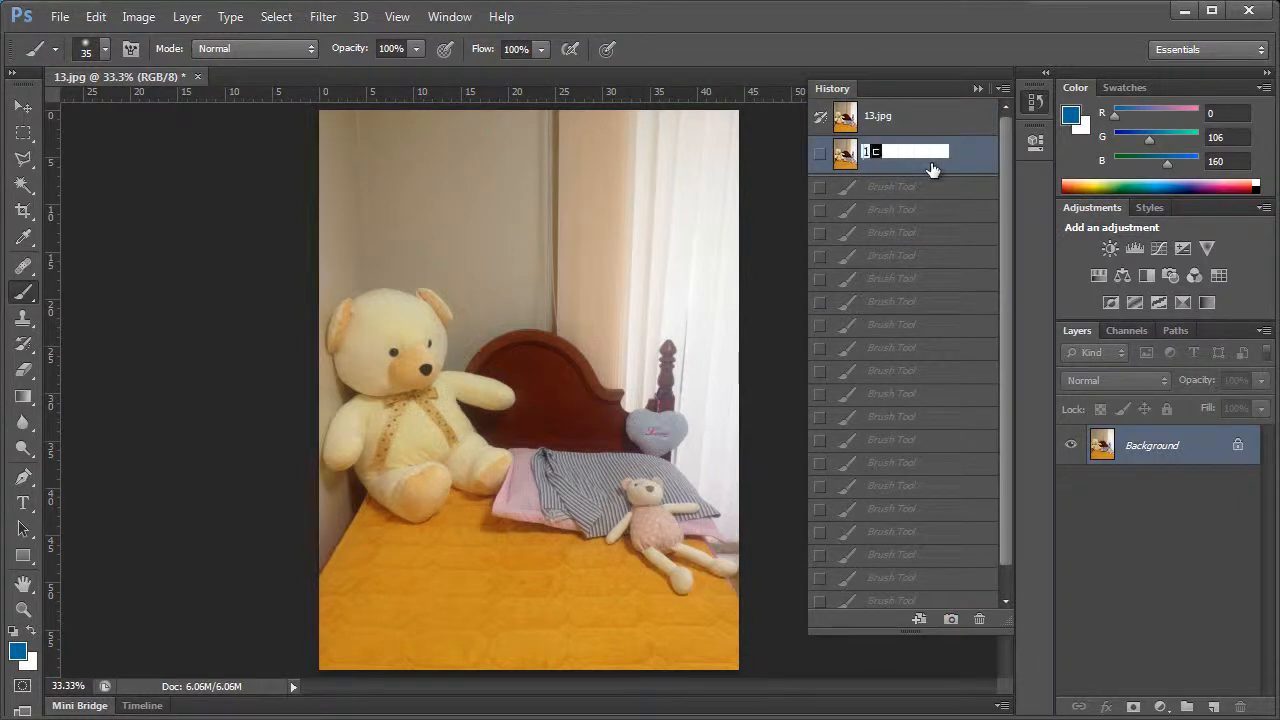
type("단계")
key("Return")
- Return to the eighth listed Brush Tool state and save it as a history snapshot named 2단계
left_click(891, 347)
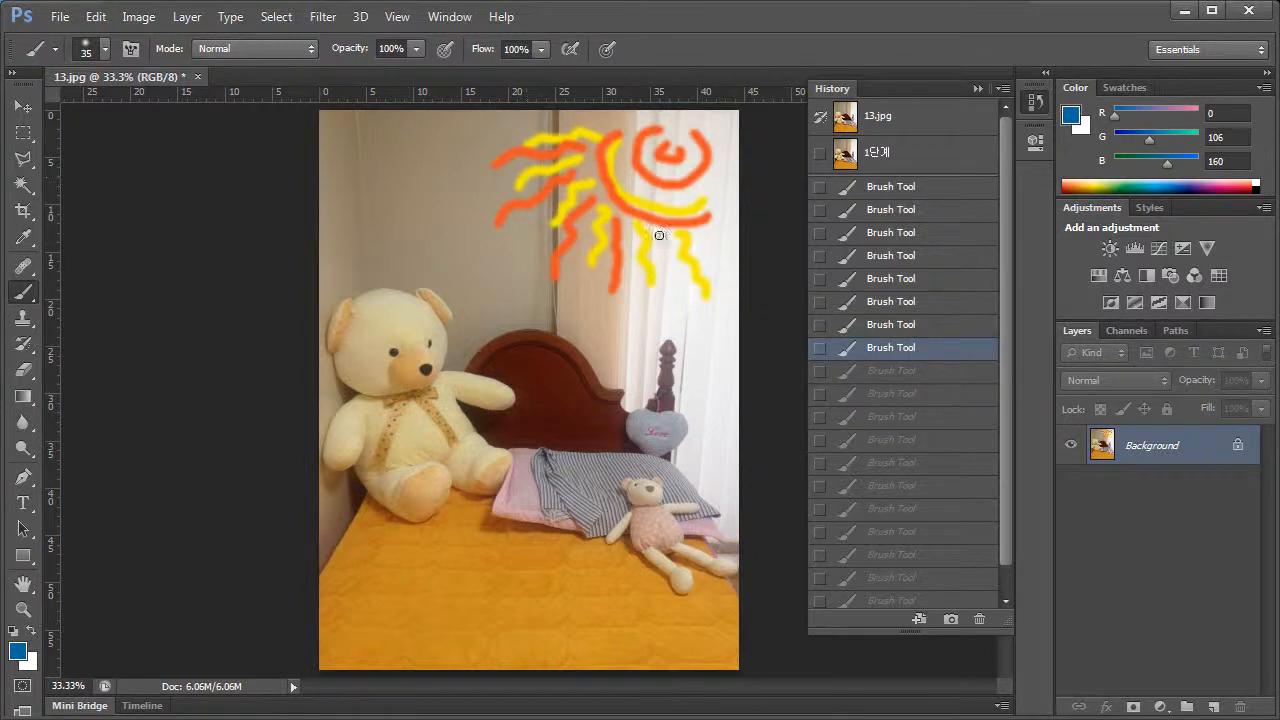
left_click(949, 619)
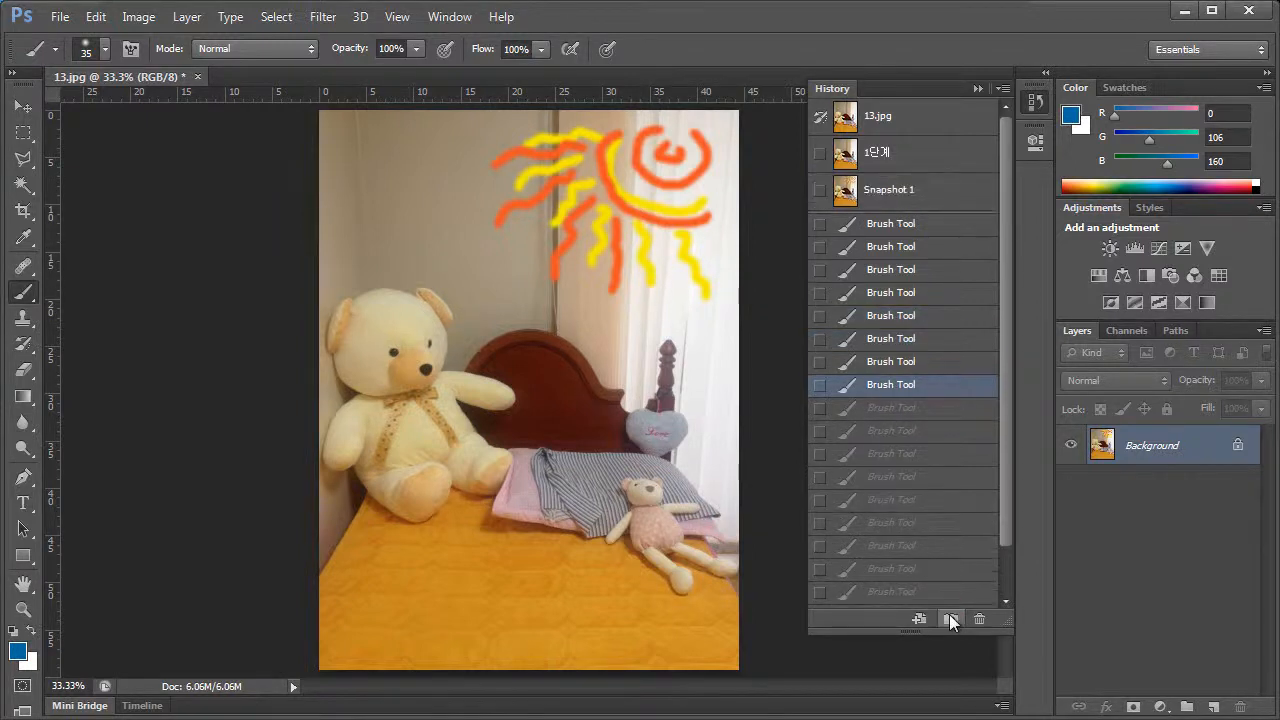
double_click(885, 190)
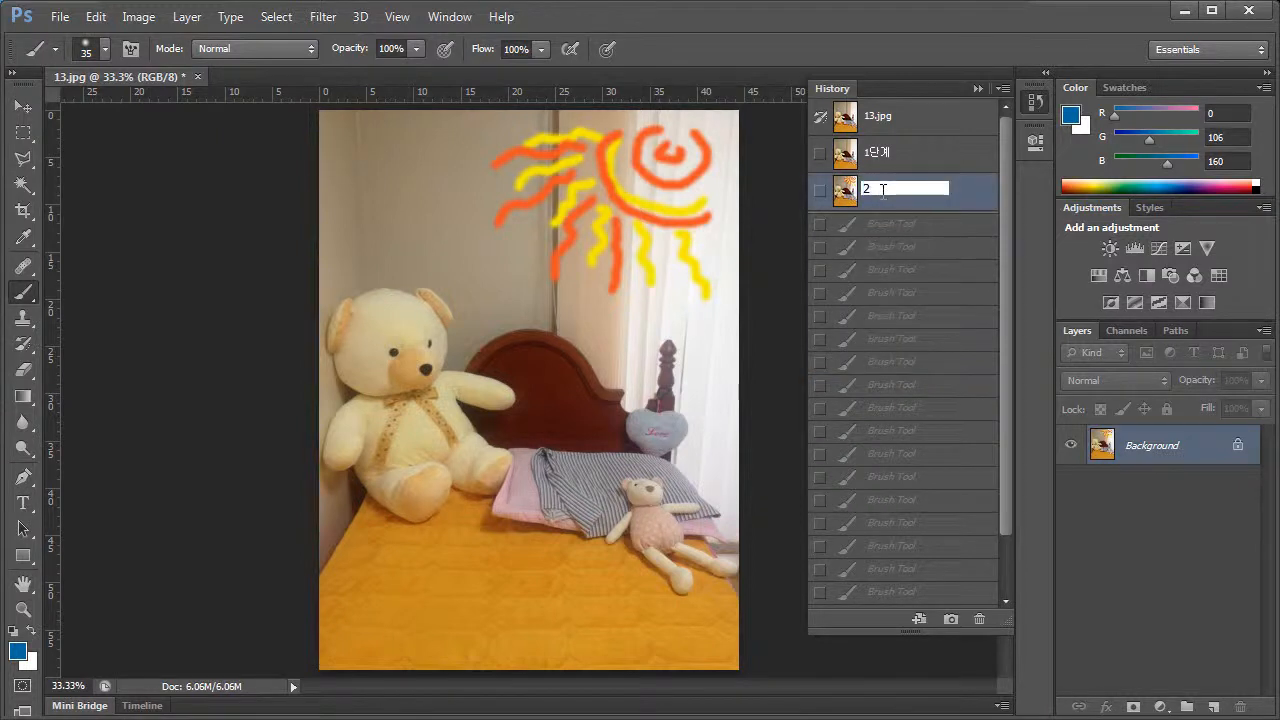
type("ㄱㅖ")
- Move forward to the last Brush Tool state and save it as a history snapshot named 3단계
left_click(905, 583)
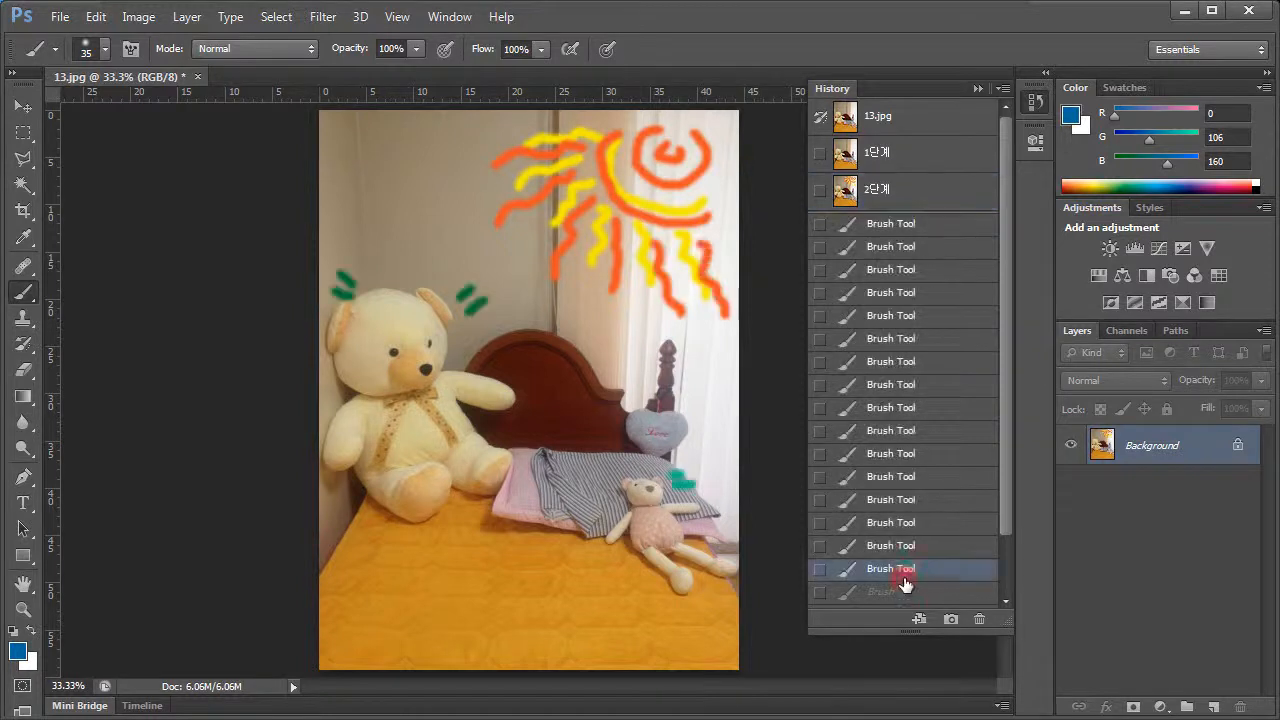
scroll(906, 585, "down", 1)
left_click(912, 594)
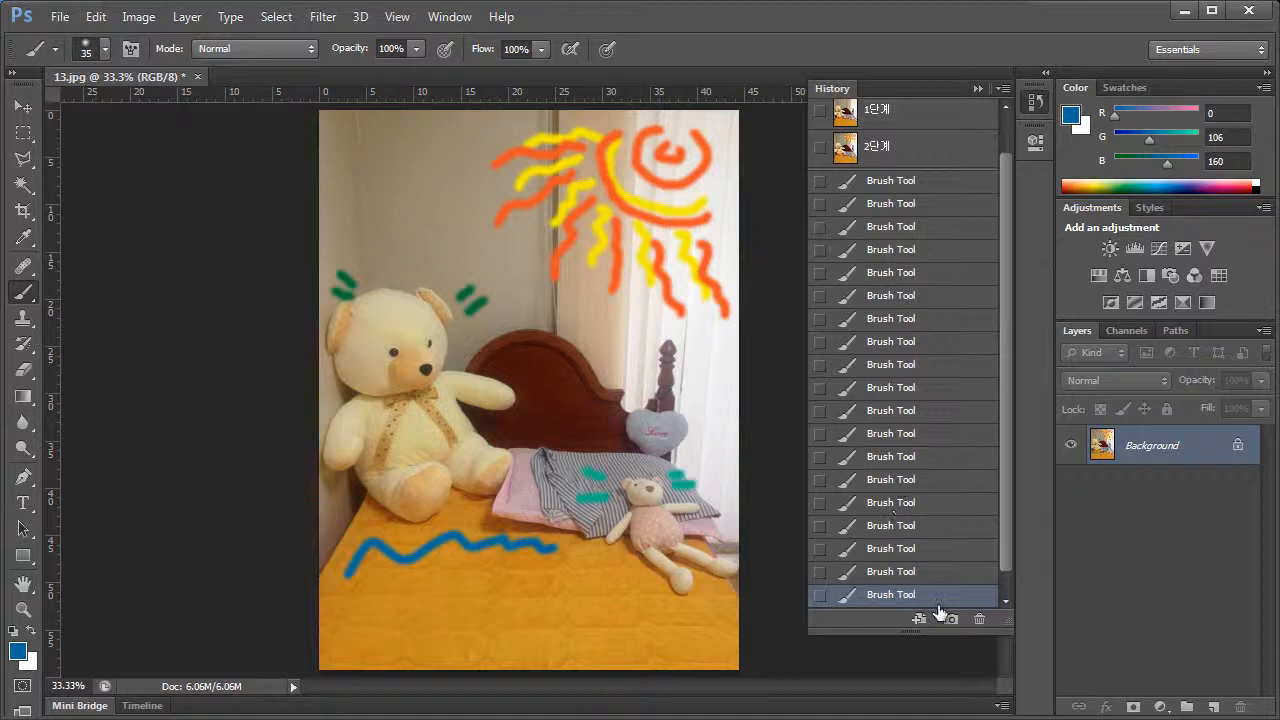
left_click(951, 619)
double_click(884, 181)
type("3단계")
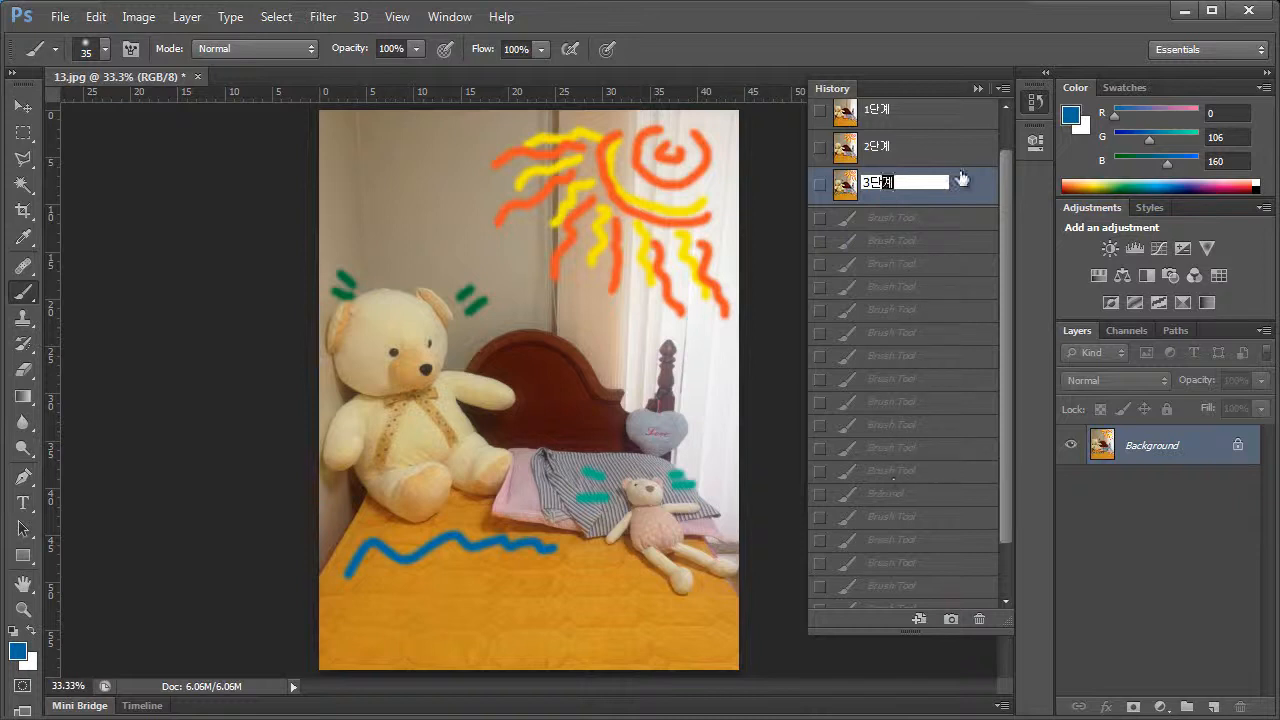
key("Return")
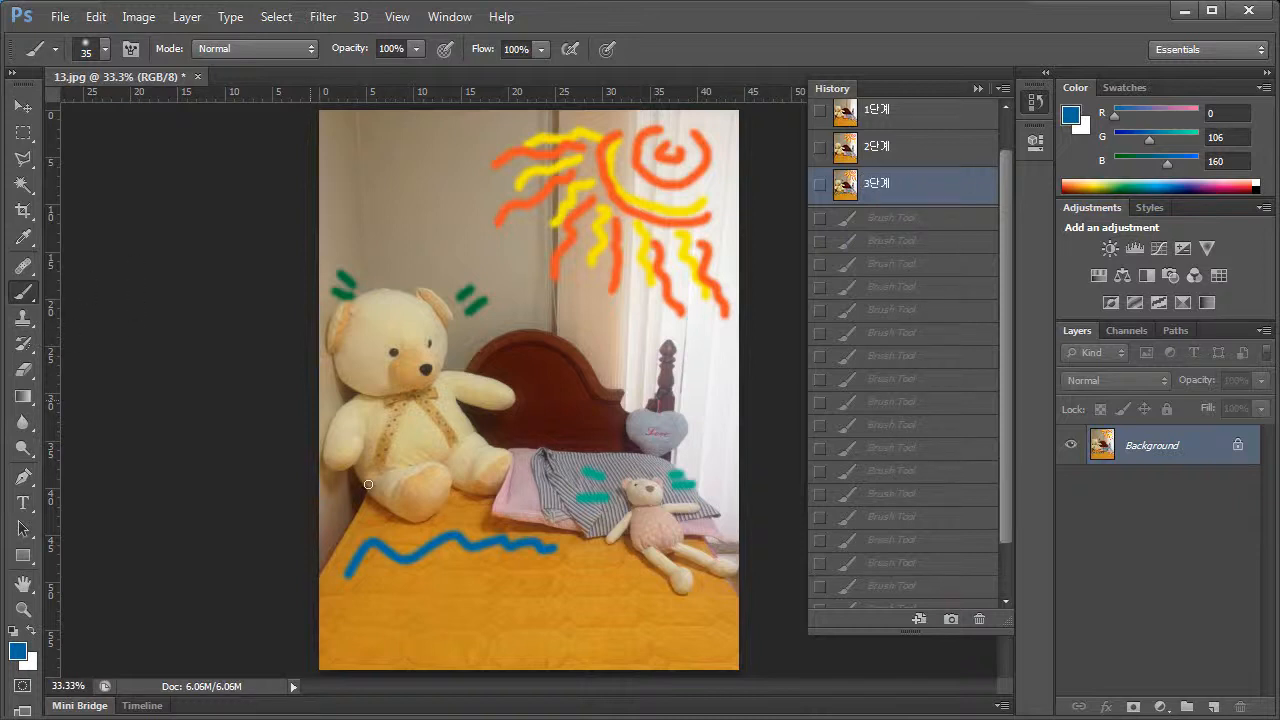
- Paint over twenty short blue brush dabs across the orange bedspread below the wavy blue line, filling the history list
left_click(378, 600)
left_click(428, 604)
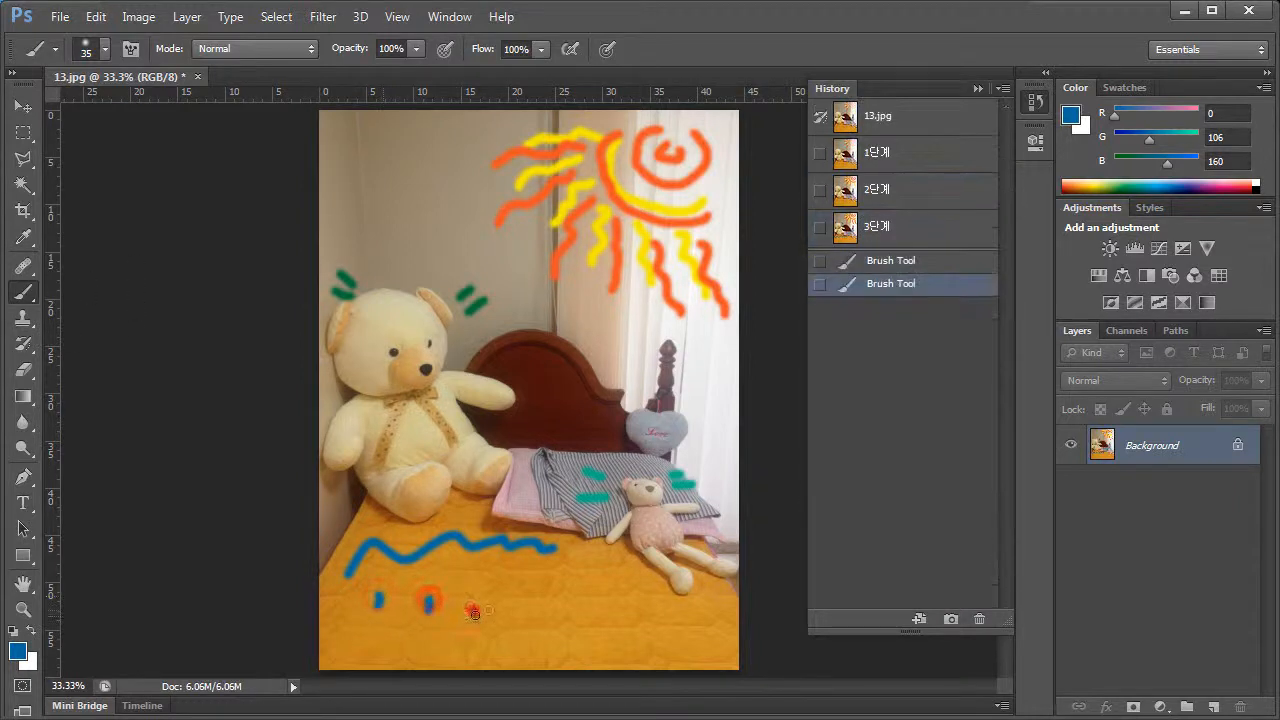
left_click(432, 604)
left_click(472, 610)
left_click(497, 609)
left_click(553, 604)
left_click(605, 614)
left_click(643, 614)
left_click(668, 631)
left_click(641, 650)
left_click(590, 648)
left_click(543, 648)
left_click(505, 648)
left_click(462, 648)
left_click(388, 642)
left_click(432, 624)
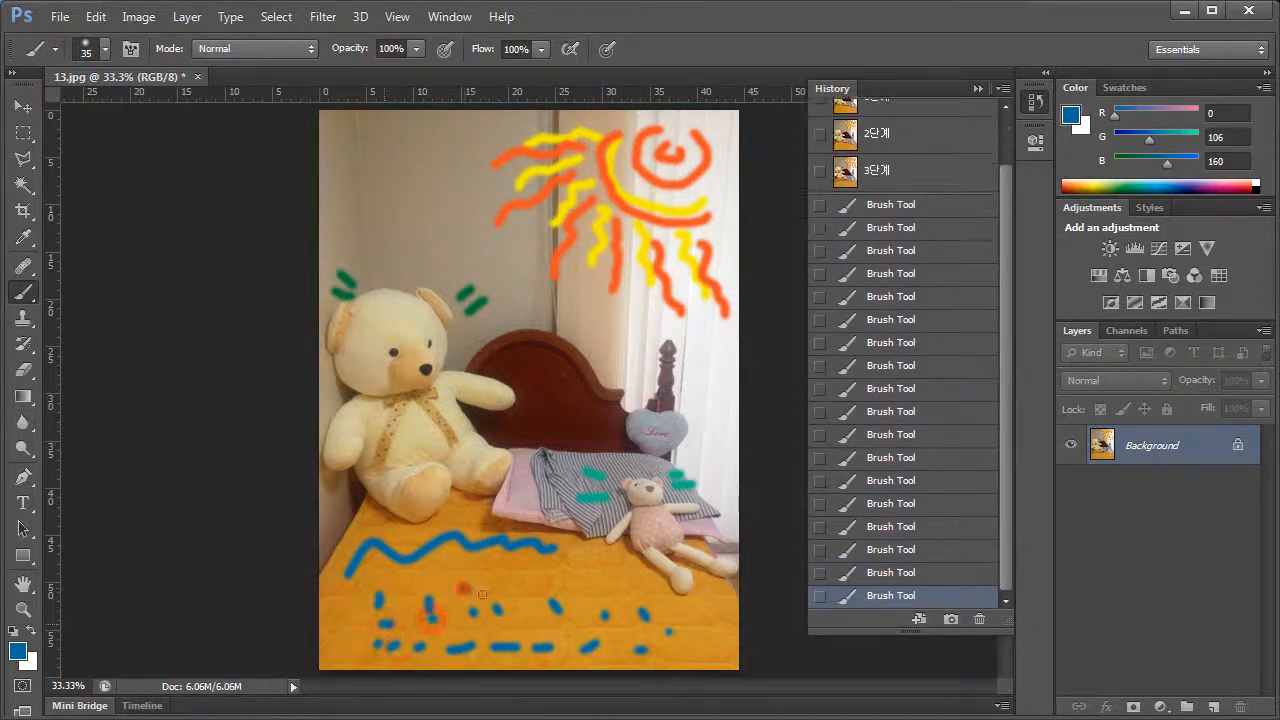
left_click(464, 589)
left_click(513, 585)
left_click(553, 588)
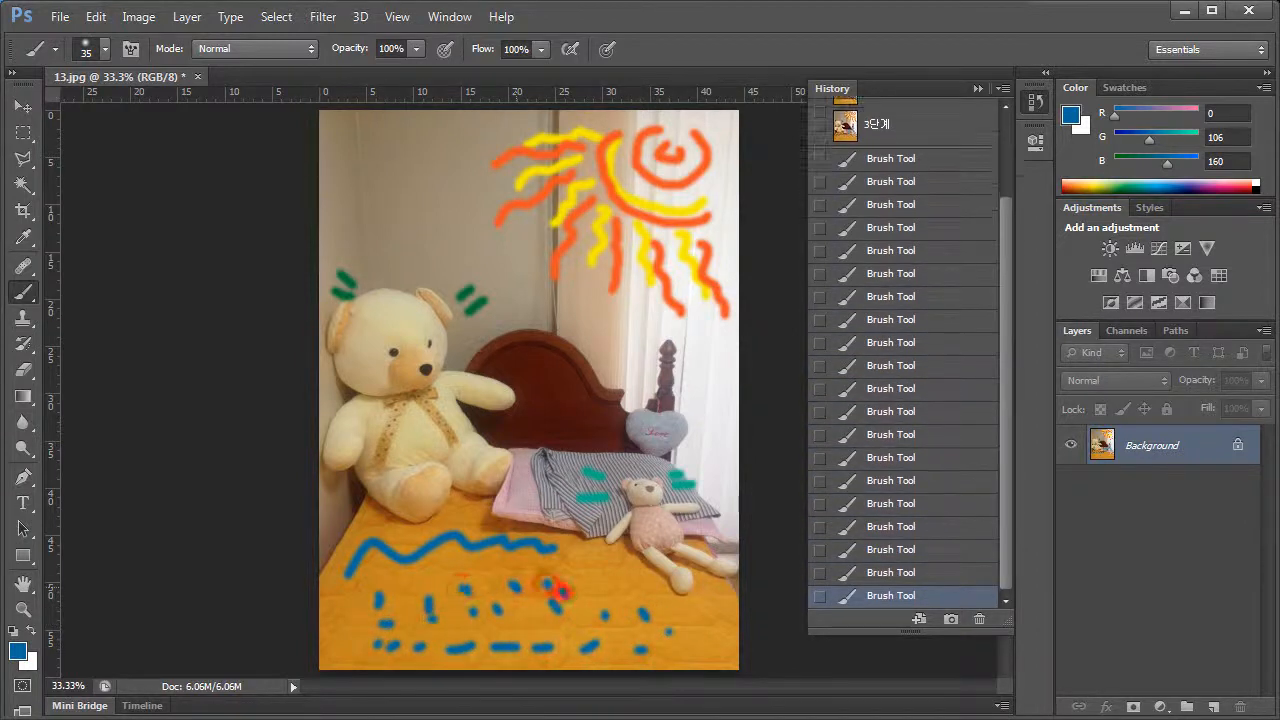
- Revert to the earliest listed Brush Tool state and restore the 2단계 and 3단계 snapshots in turn
left_click(902, 160)
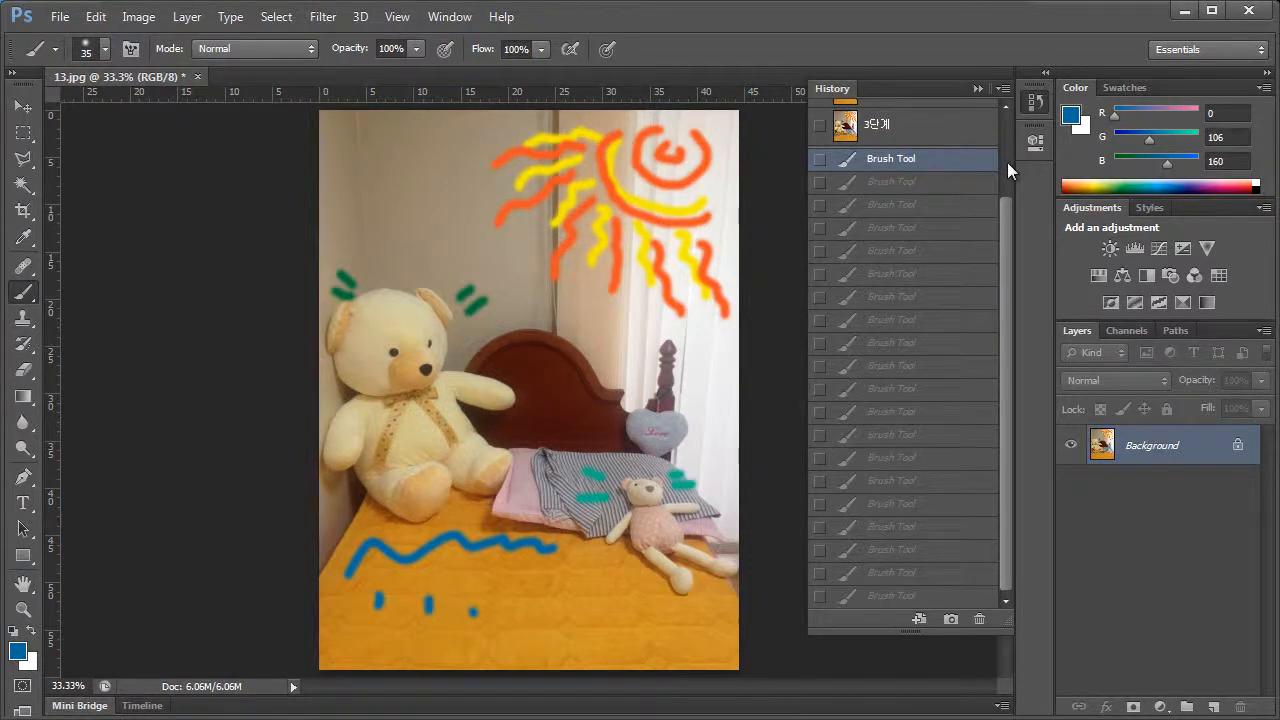
scroll(990, 180, "up", 3)
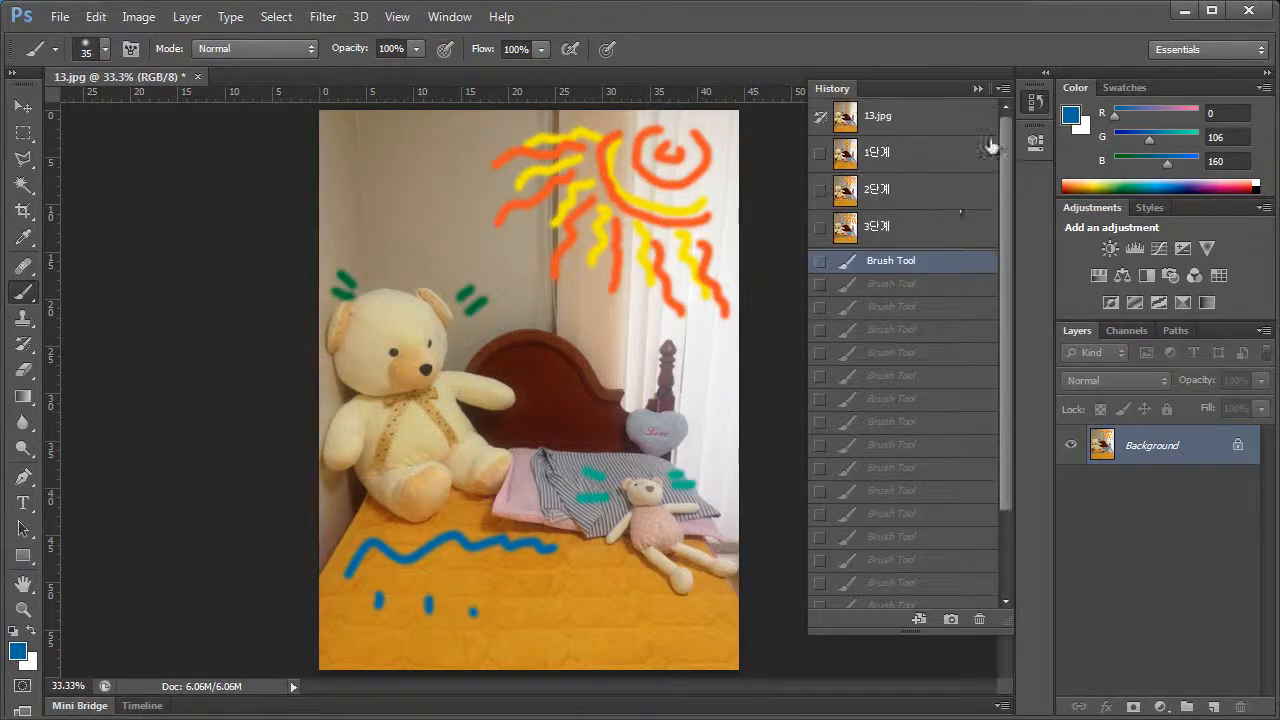
left_click(882, 190)
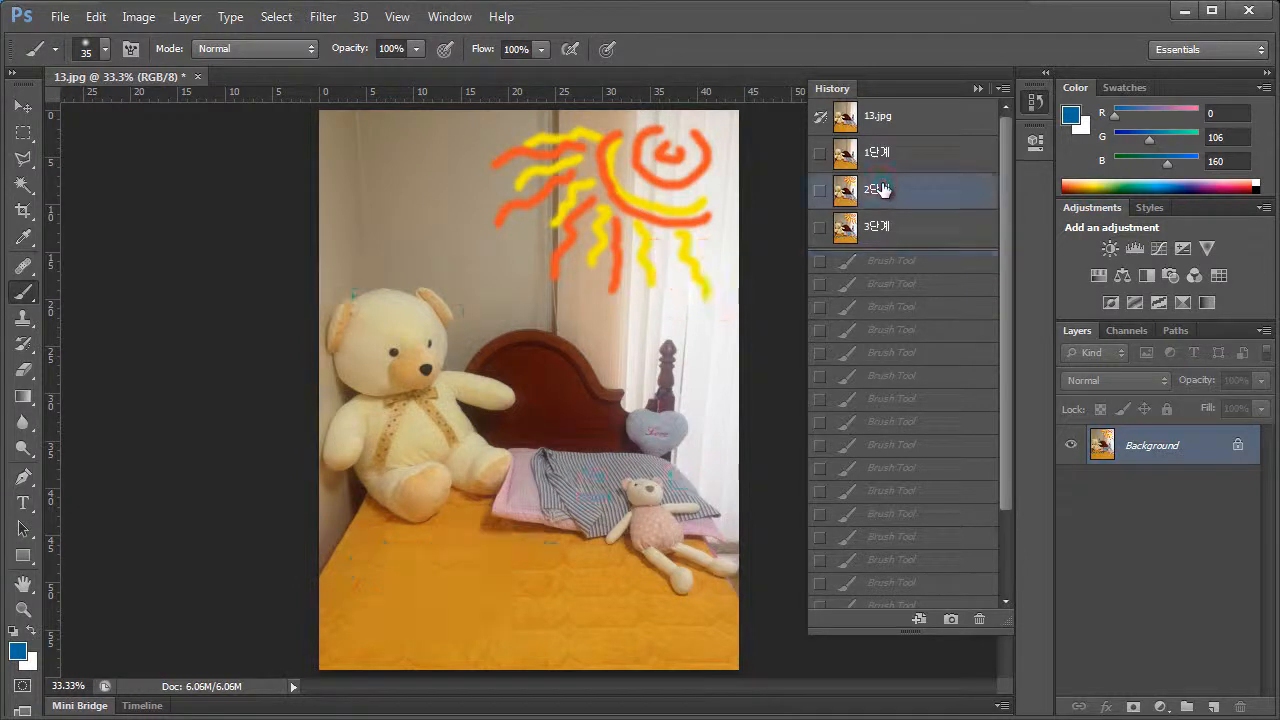
left_click(886, 229)
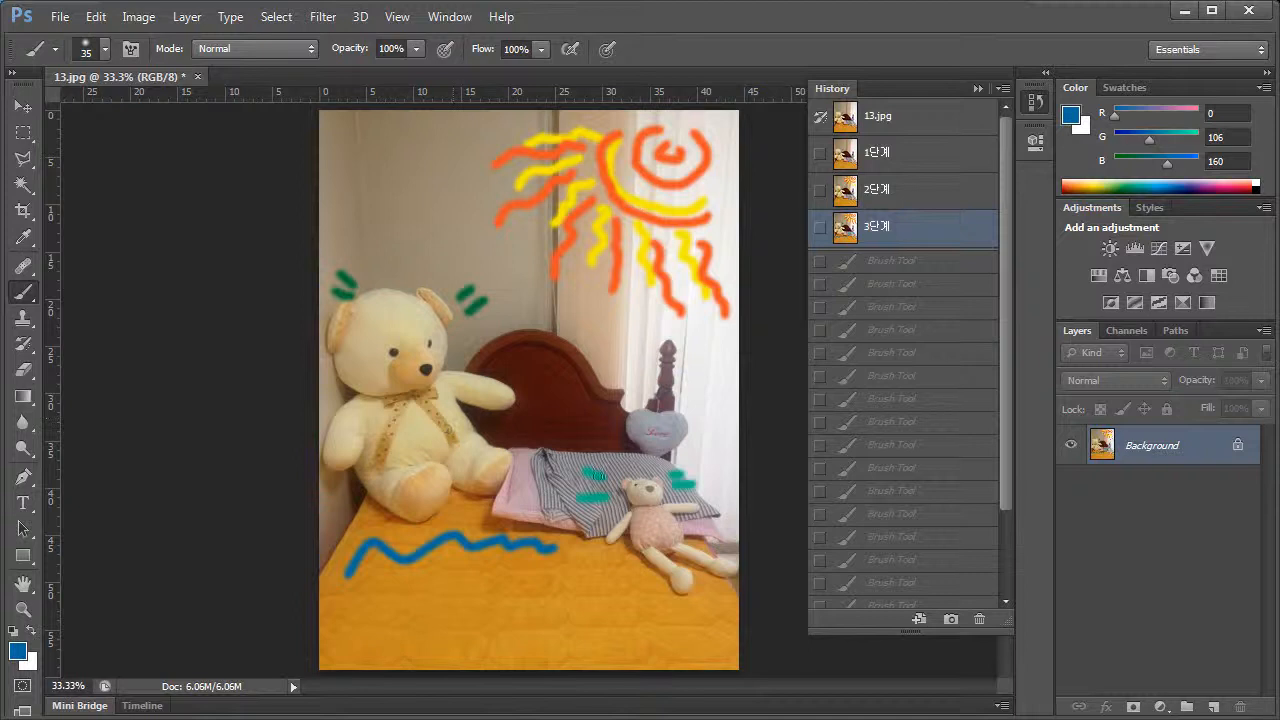